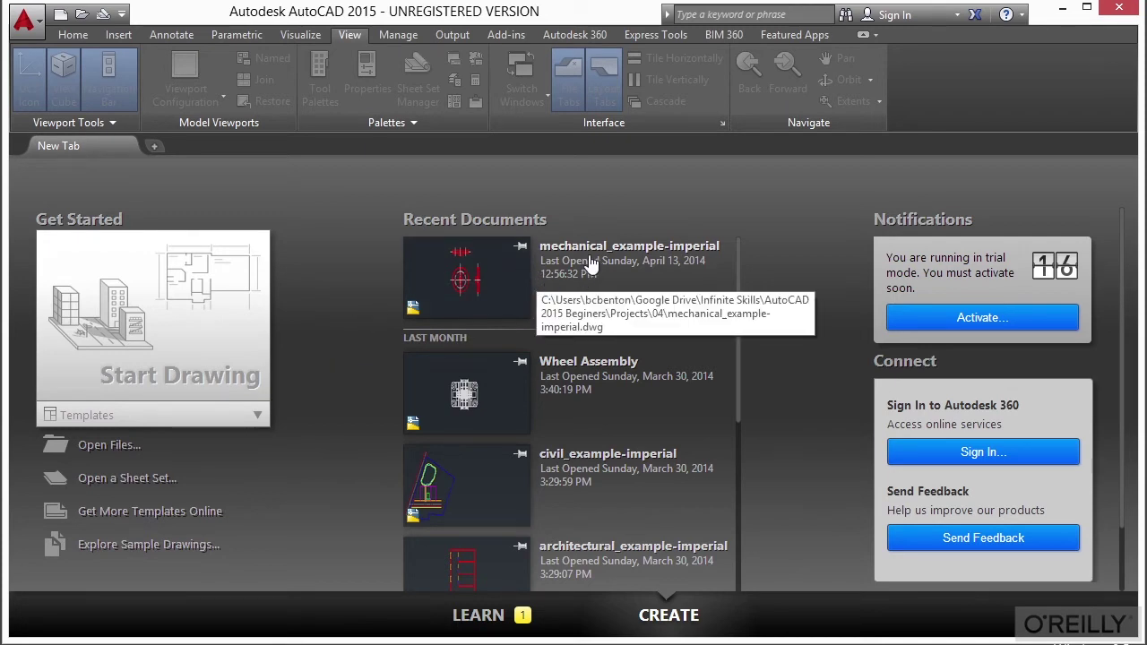
click(488, 276)
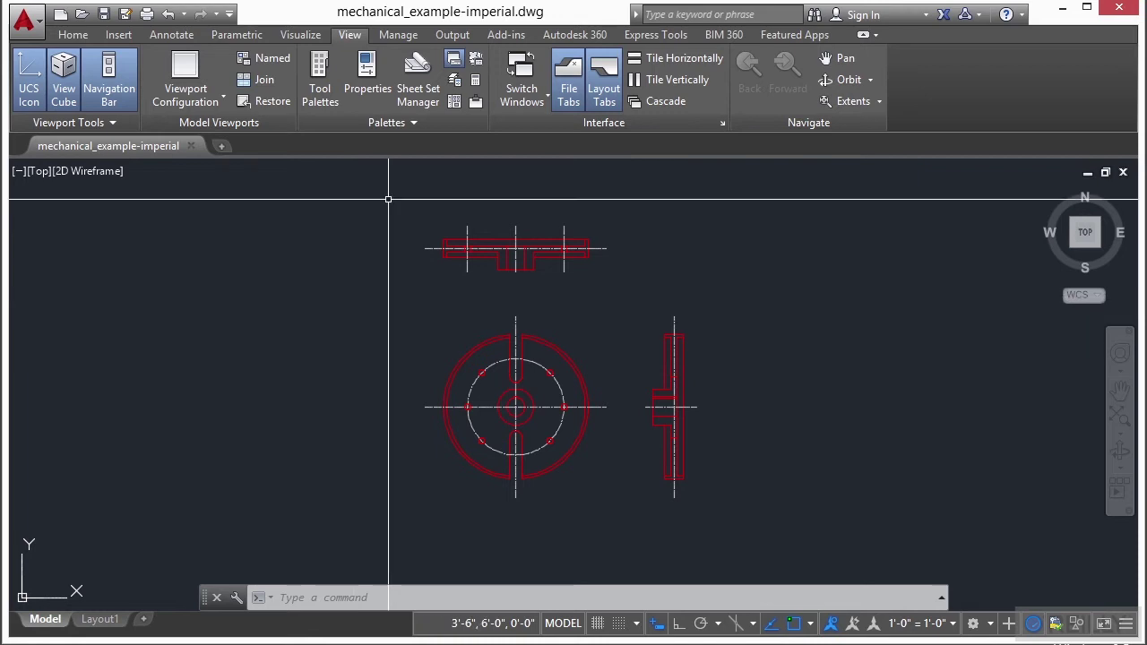
click(79, 36)
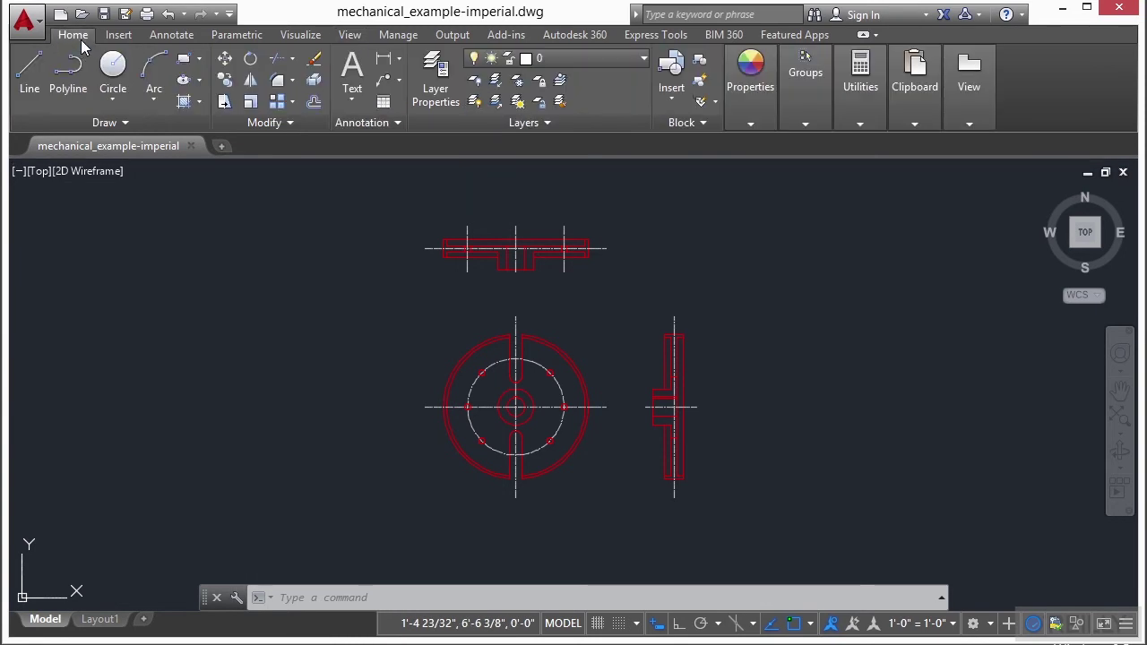
click(348, 36)
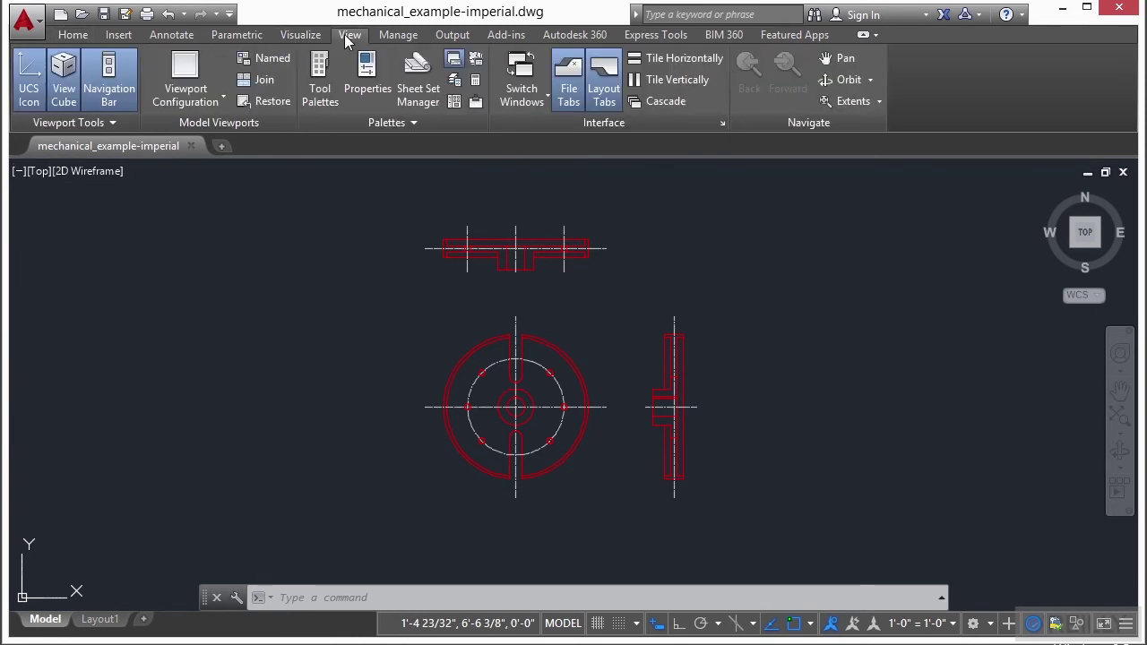
right_click(821, 123)
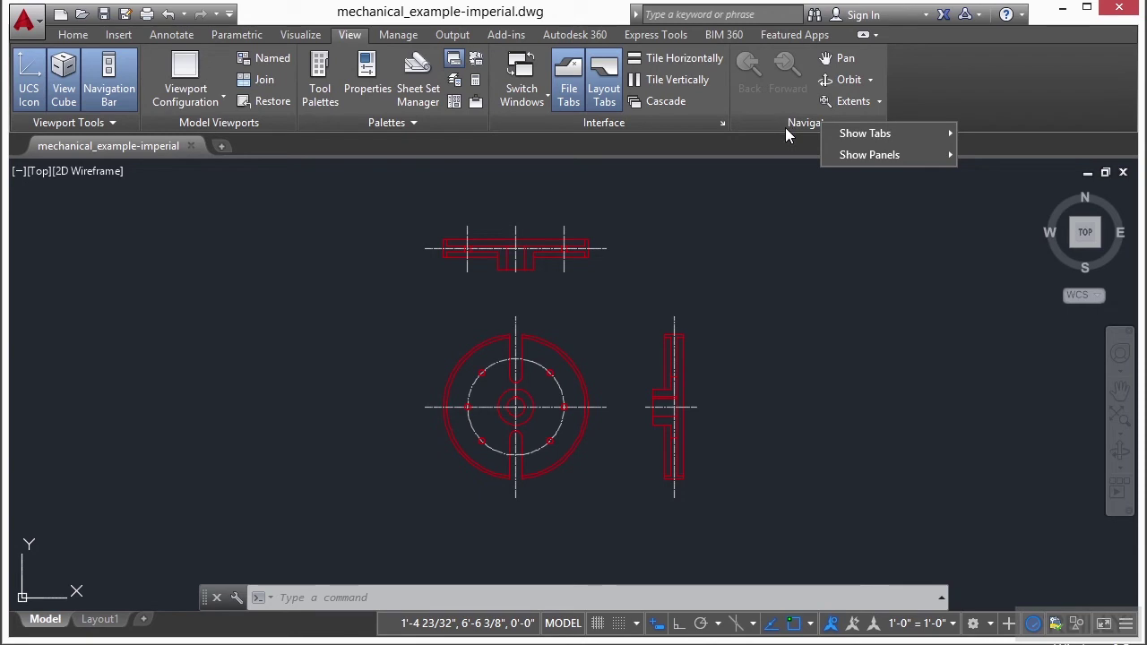
mouse_move(861, 156)
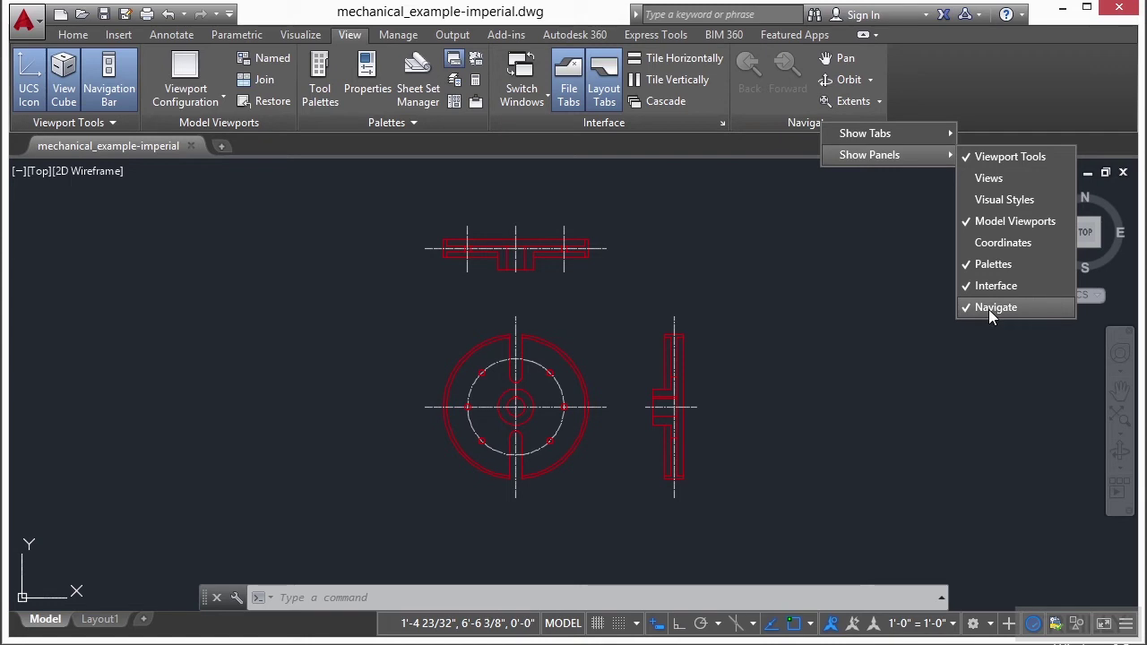
click(789, 244)
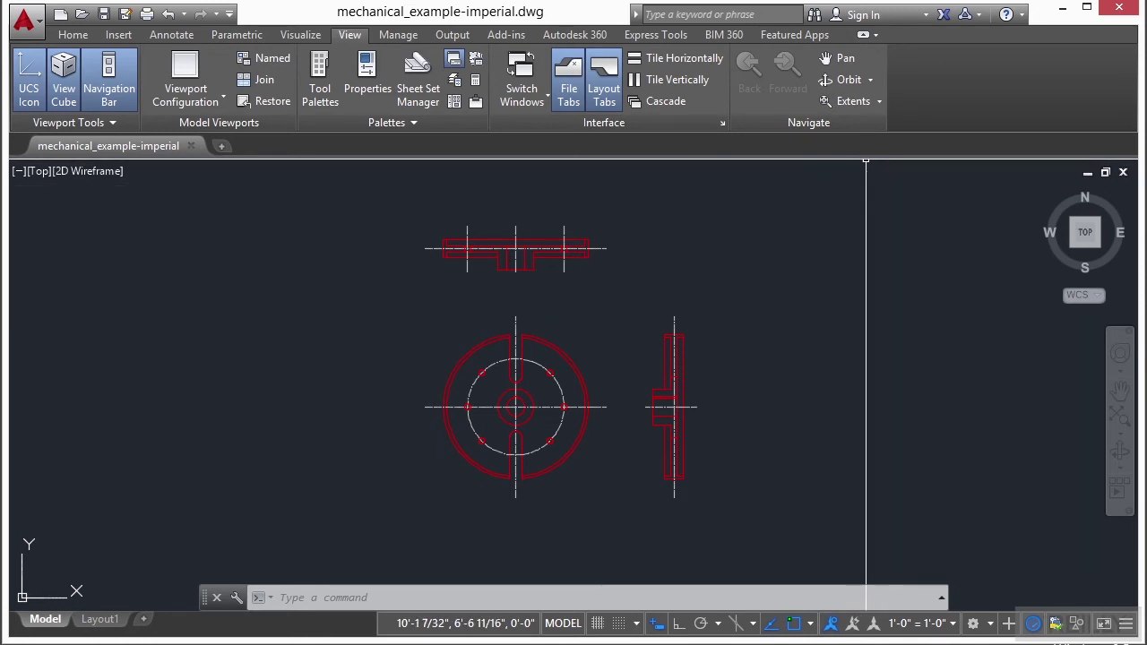
- Zoom to Extents so the flange's front, top and side views fill the drawing area
click(881, 103)
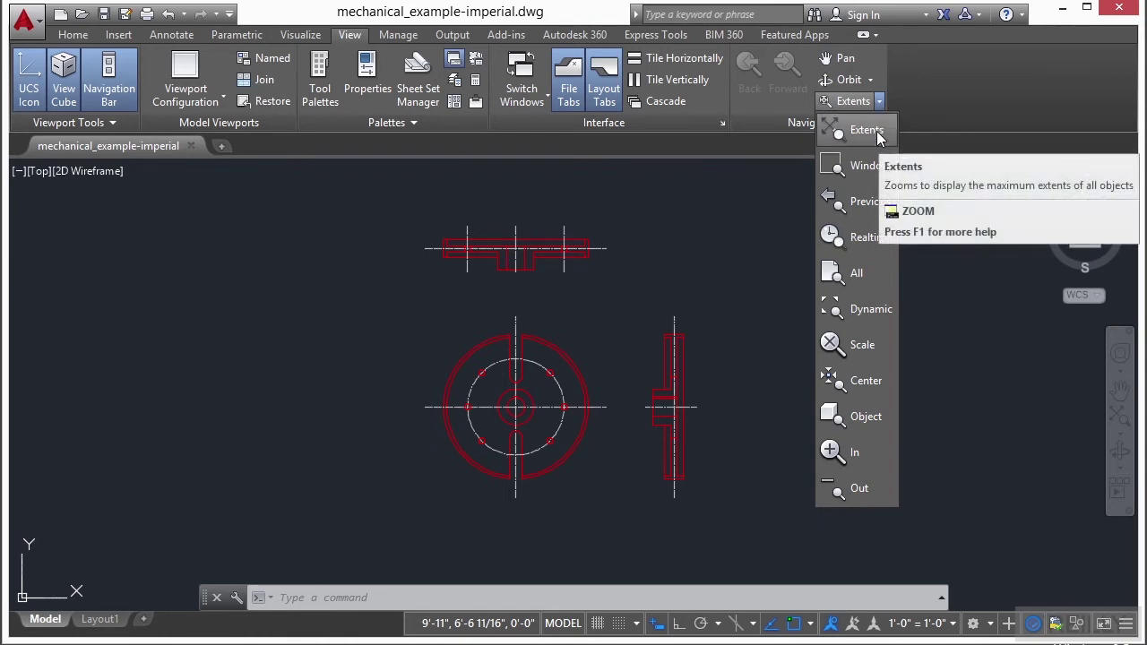
click(876, 130)
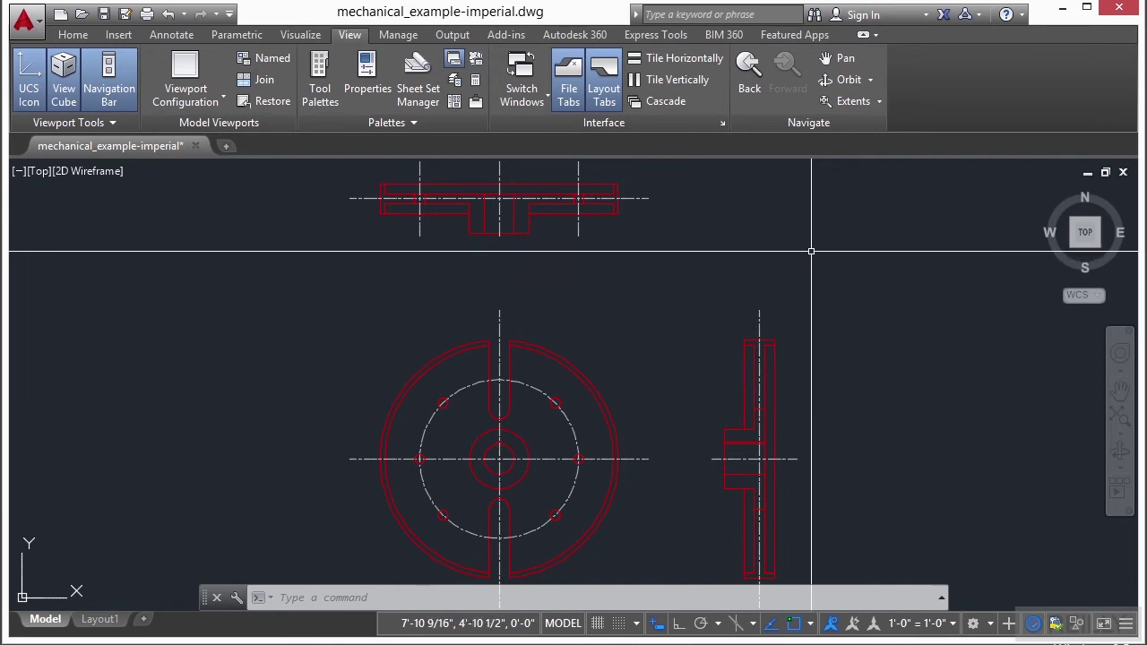
- Window-zoom onto the gear's upper slot between its two small bolt holes
click(880, 102)
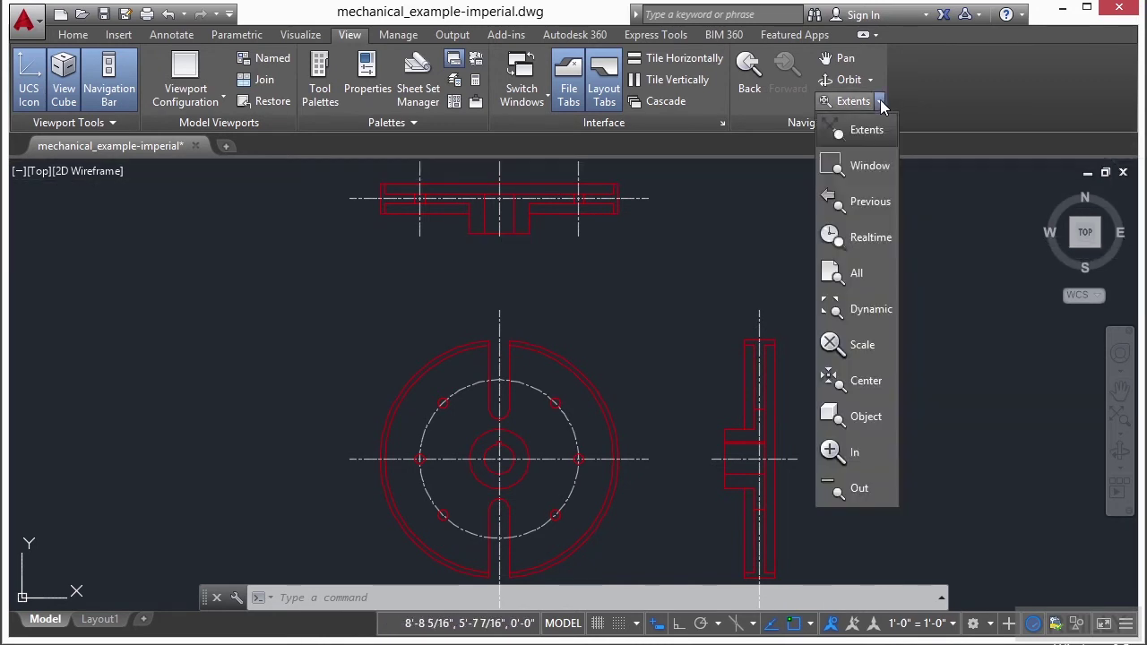
click(873, 172)
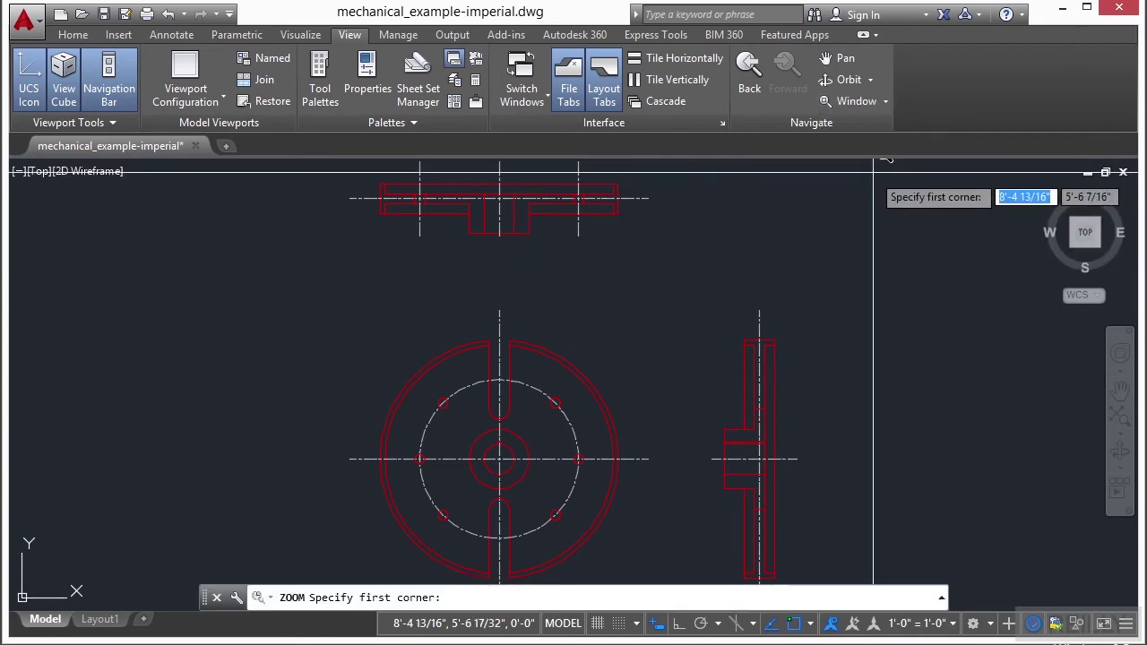
click(596, 320)
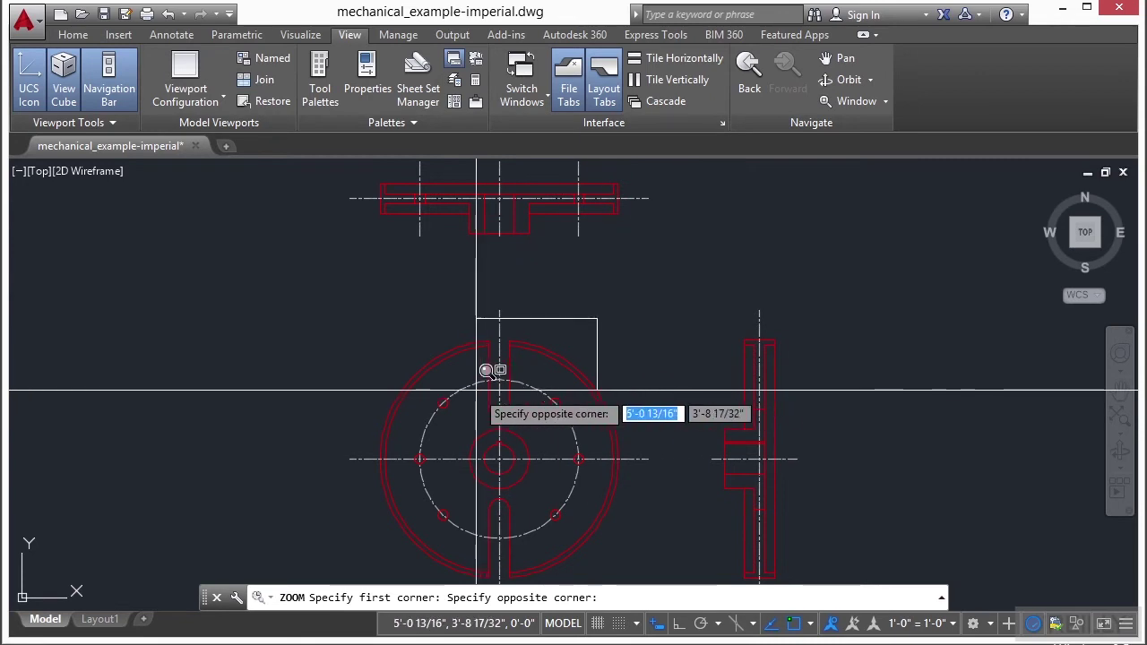
click(353, 453)
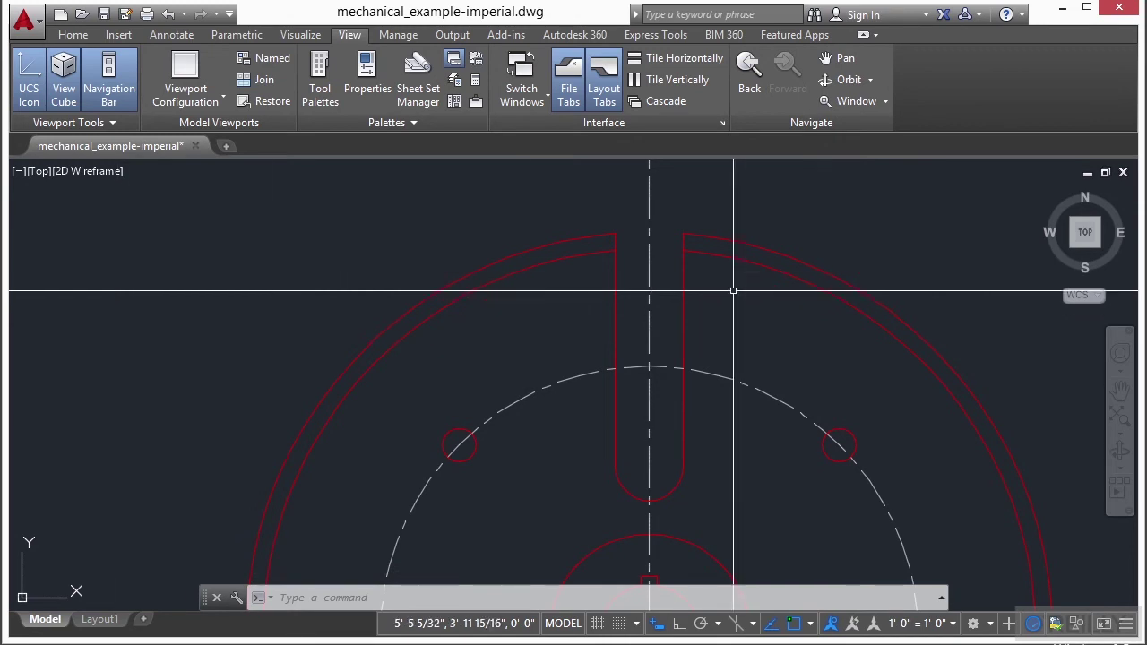
- Step back through the previous views until none remain and all three flange views show
click(888, 102)
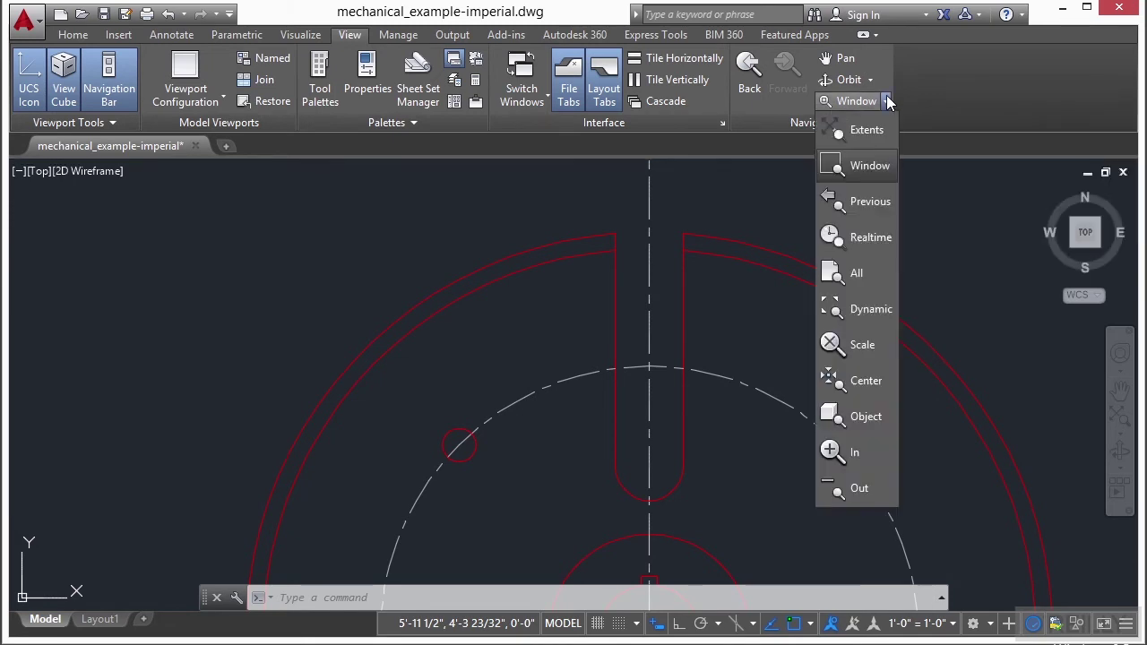
click(877, 206)
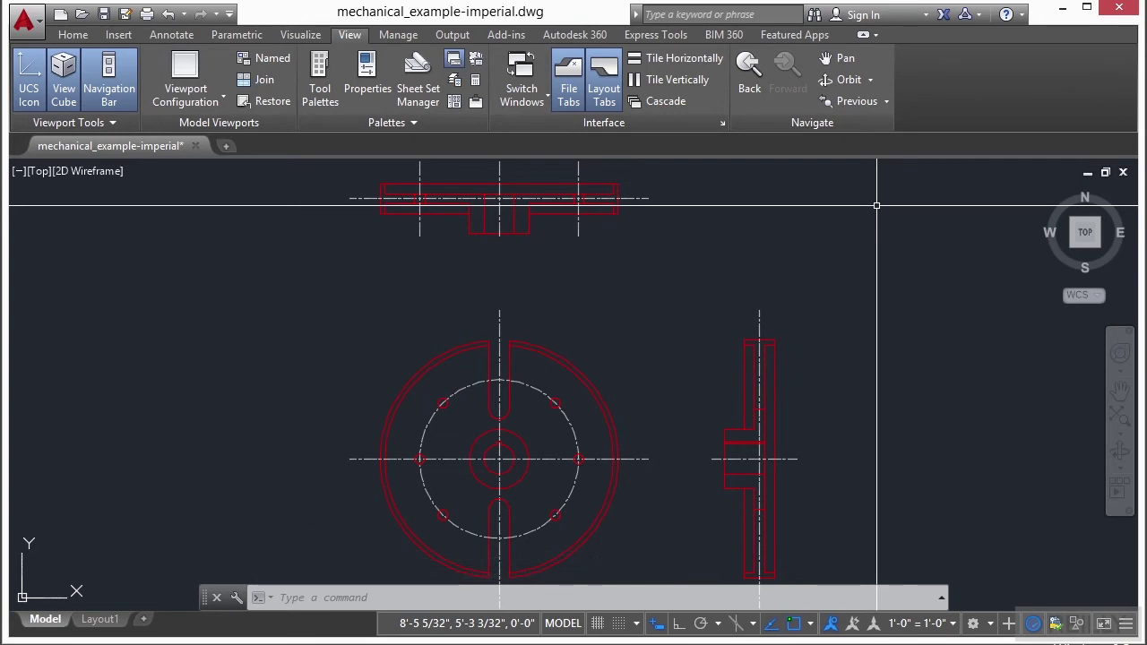
click(867, 103)
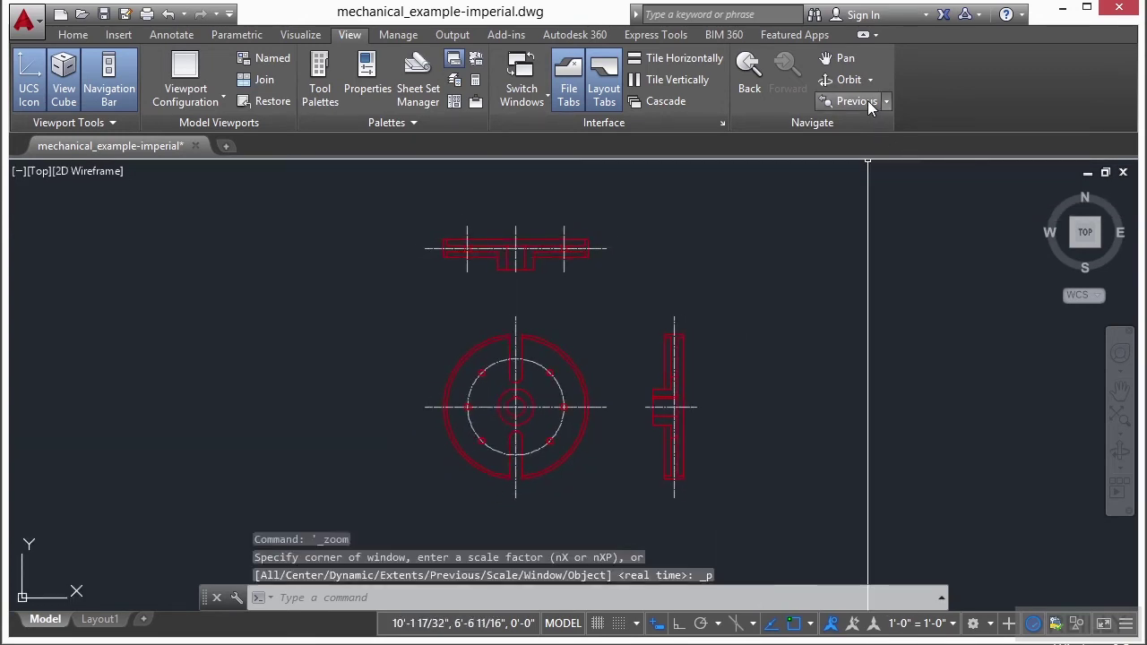
click(868, 103)
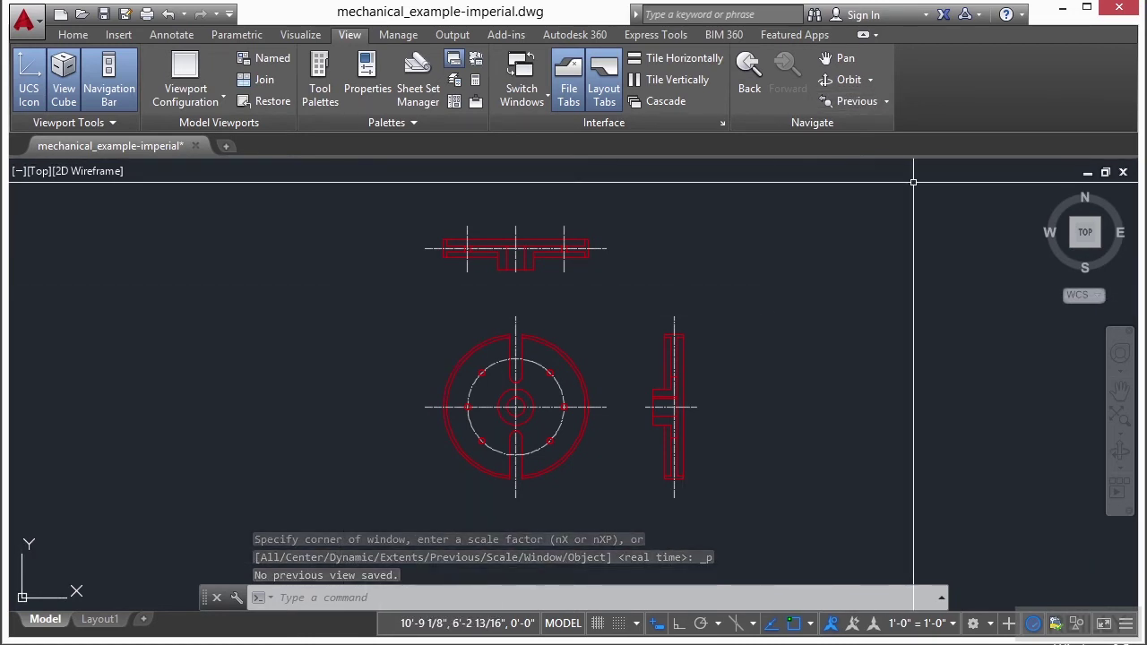
- Start Realtime zoom and drag to enlarge the flange drawing
click(887, 101)
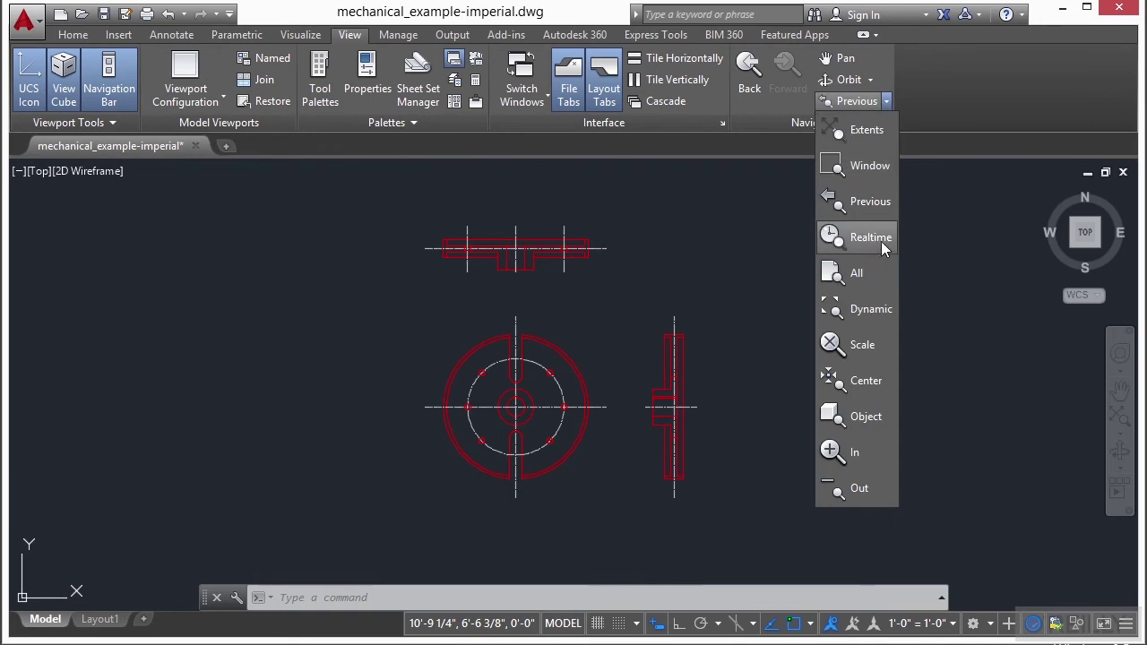
click(869, 237)
mouse_move(513, 303)
mouse_down()
mouse_move(952, 469)
mouse_move(589, 297)
mouse_move(537, 215)
mouse_move(580, 298)
mouse_move(482, 377)
mouse_move(427, 373)
mouse_move(604, 284)
mouse_move(612, 492)
mouse_move(594, 160)
mouse_move(599, 206)
mouse_move(618, 154)
mouse_move(635, 445)
mouse_move(629, 288)
mouse_up()
mouse_move(501, 410)
mouse_down()
mouse_move(520, 389)
mouse_move(528, 162)
mouse_move(543, 358)
mouse_move(531, 211)
mouse_up()
drag(526, 458, 526, 320)
drag(306, 512, 371, 328)
mouse_move(373, 475)
mouse_down()
mouse_move(433, 374)
mouse_move(564, 334)
mouse_up()
- Drag back out so all three views show at moderate size
drag(561, 274, 565, 510)
drag(568, 239, 583, 478)
mouse_move(570, 294)
mouse_down()
mouse_move(568, 325)
mouse_move(712, 442)
mouse_move(732, 394)
mouse_move(730, 305)
mouse_up()
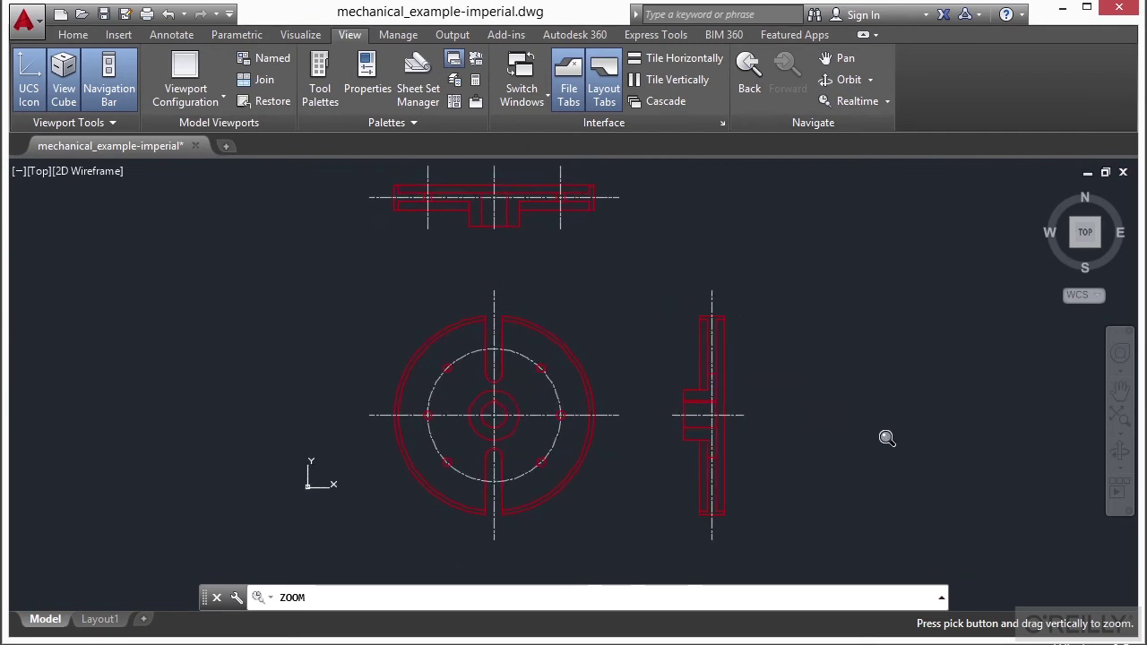
drag(887, 430, 1040, 379)
drag(123, 464, 141, 436)
drag(176, 287, 187, 396)
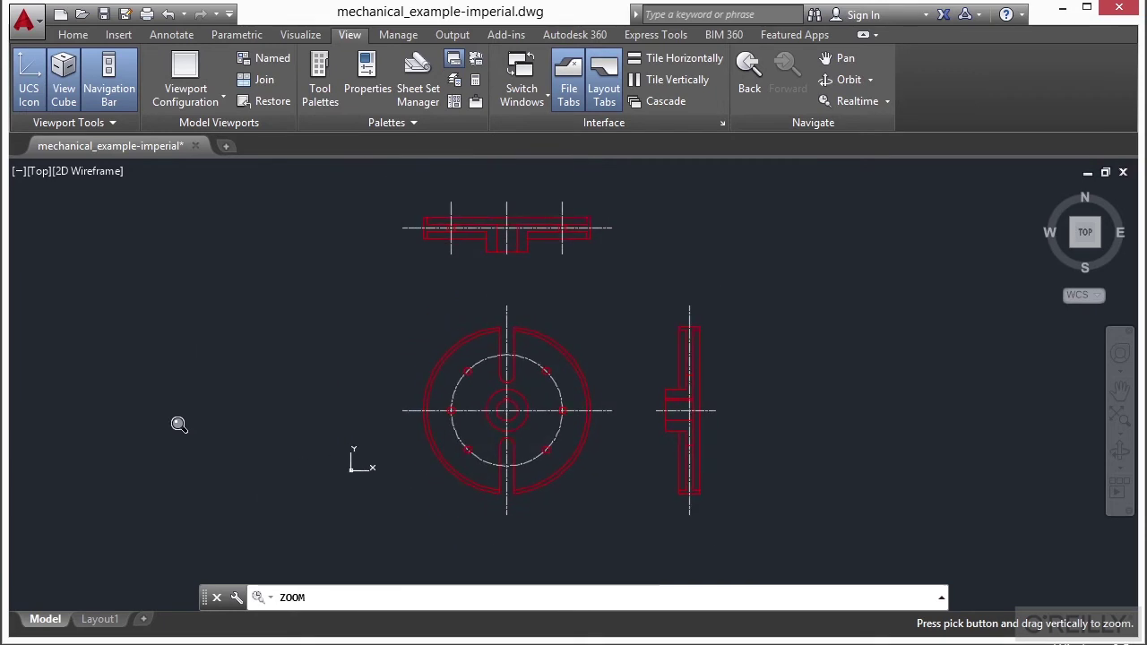
mouse_move(291, 283)
mouse_down()
mouse_move(292, 371)
mouse_move(297, 280)
mouse_up()
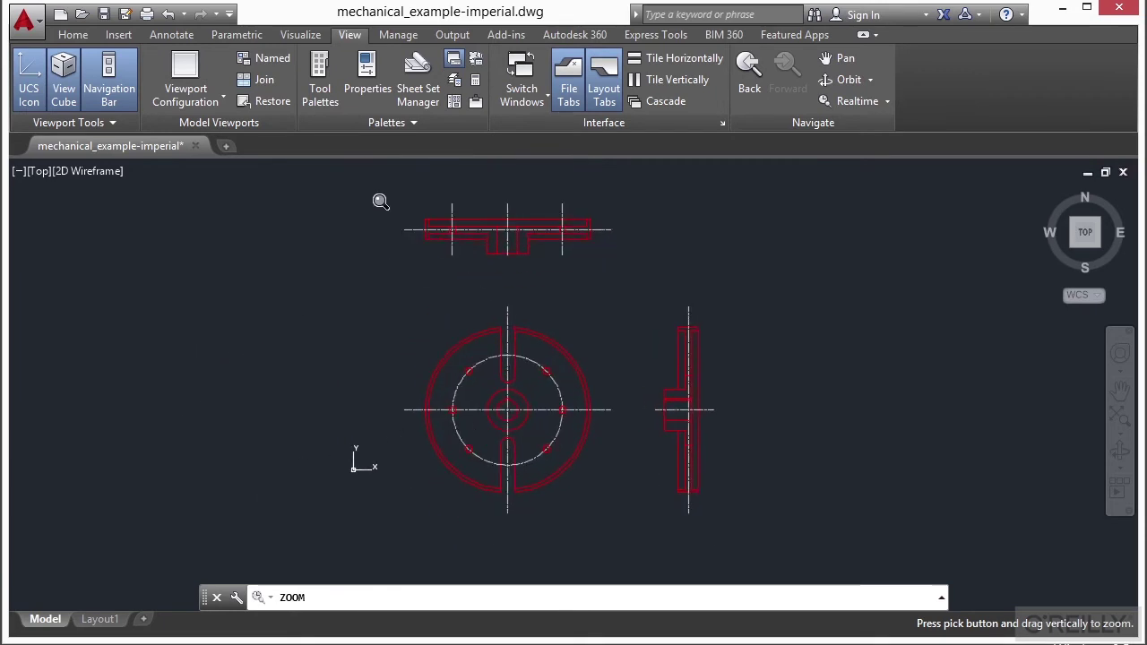
click(888, 104)
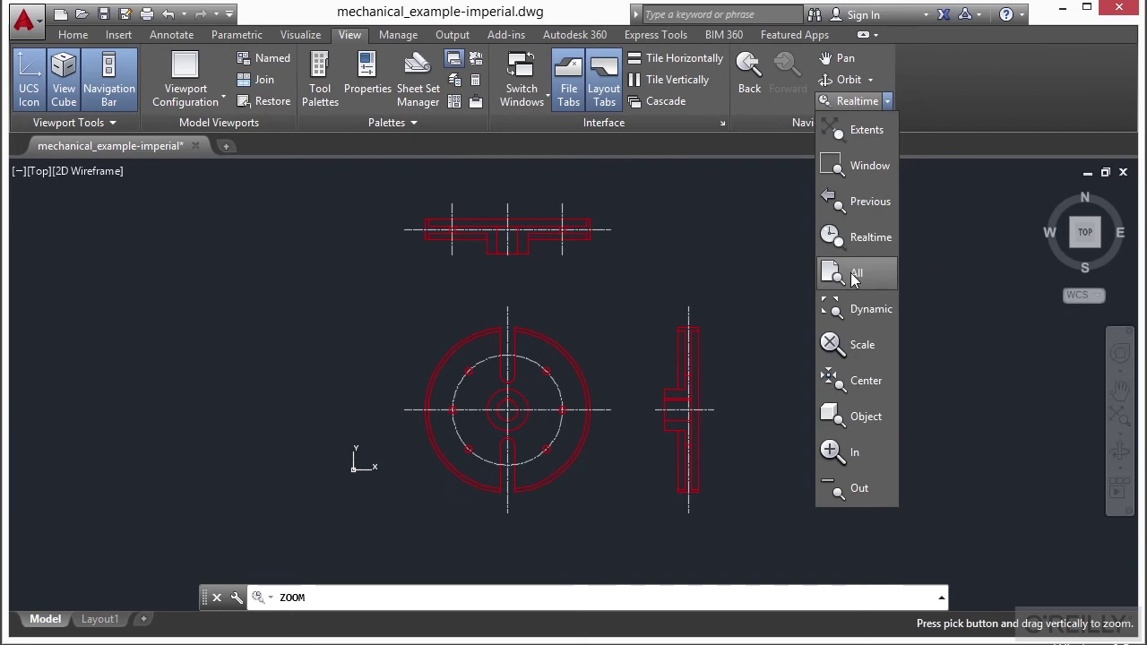
- Zoom to extents, wheel out, and draw a rectangle at the lower left with REC
click(853, 280)
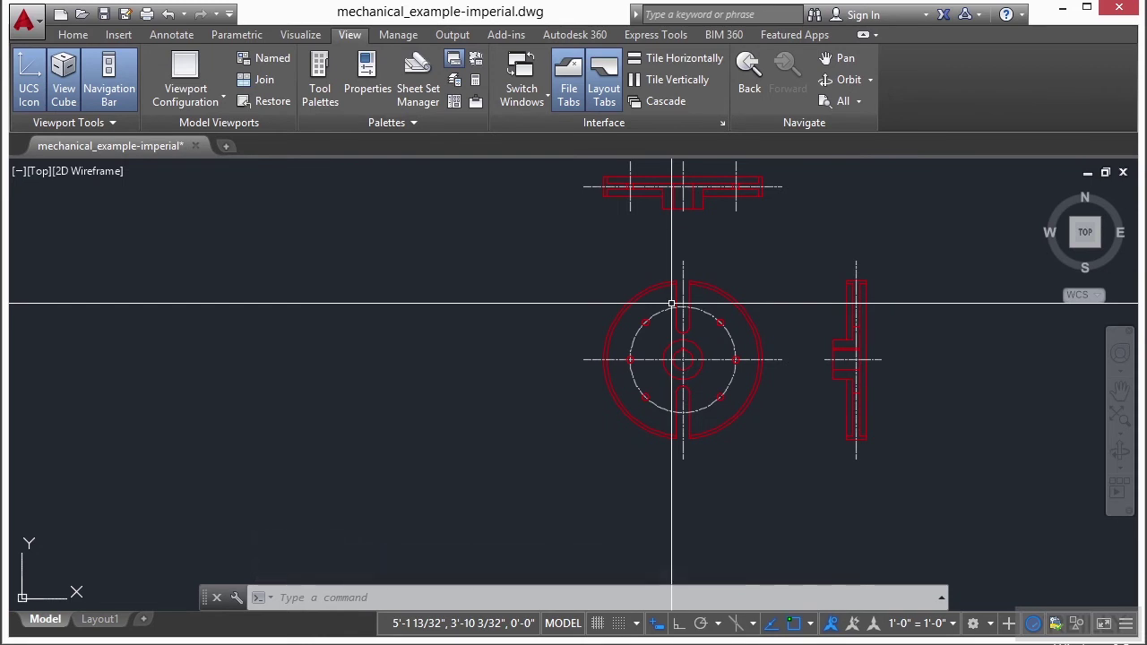
scroll(640, 333, down, 2)
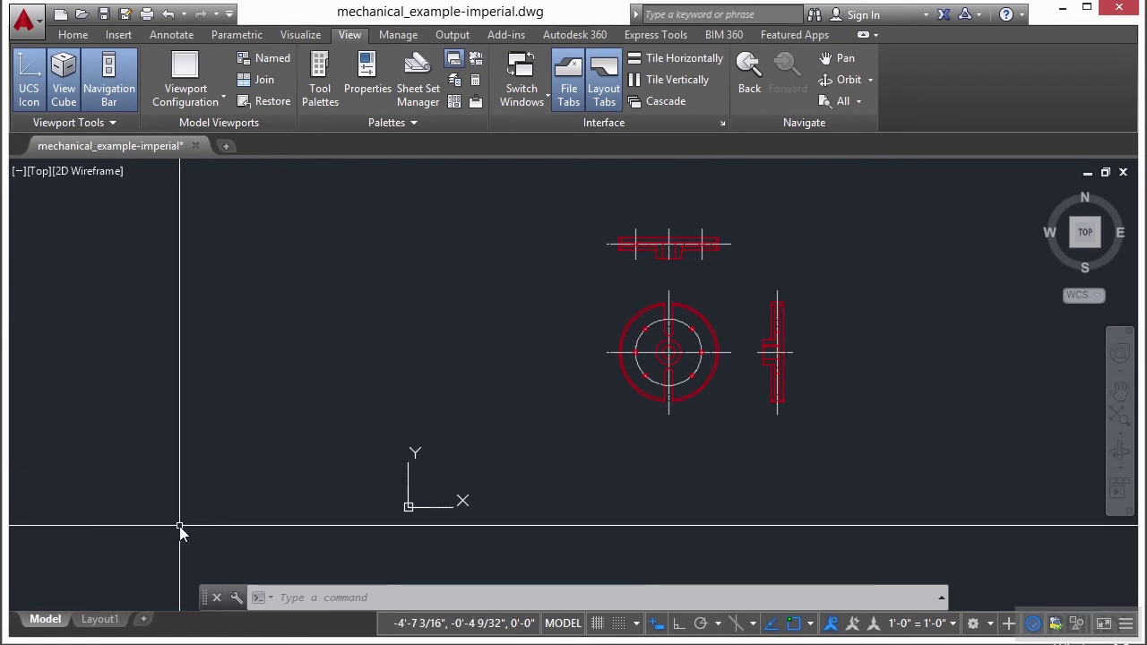
text(rec)
key(Return)
click(54, 438)
click(177, 488)
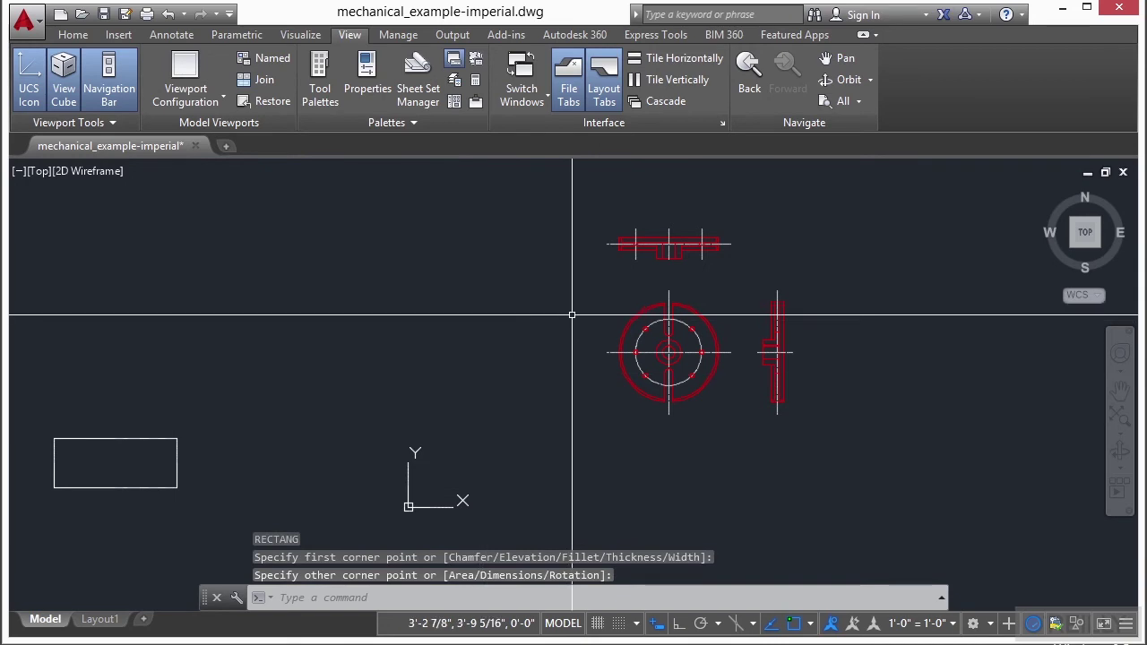
- Zoom to the extents of all geometry, including the new rectangle
click(859, 102)
click(864, 139)
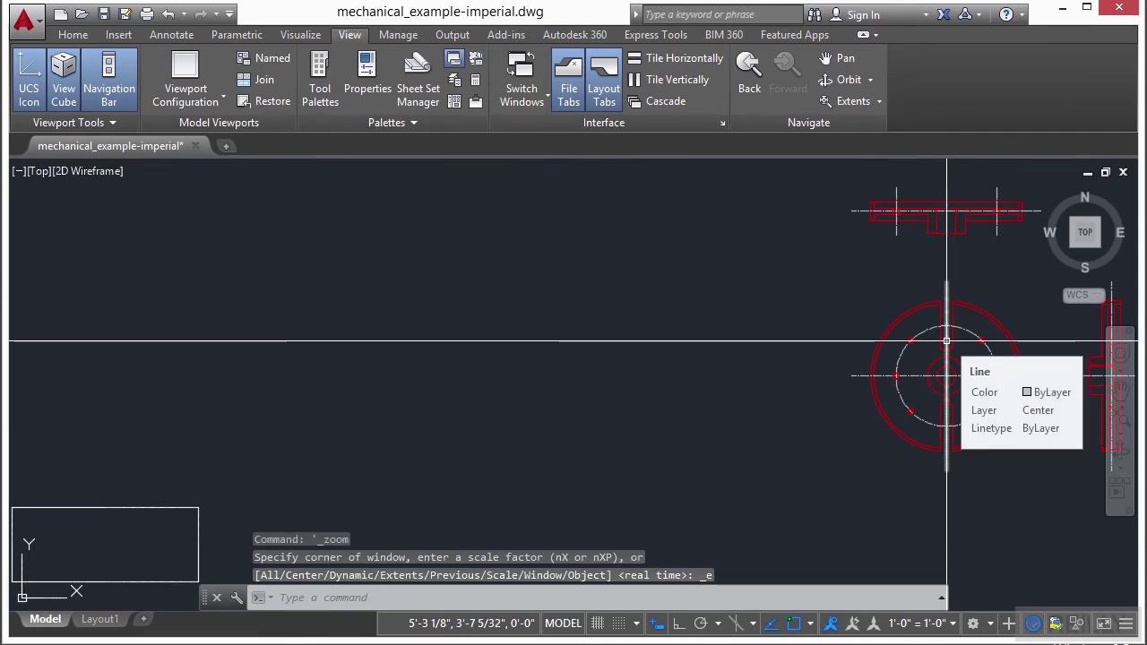
click(878, 101)
key(Escape)
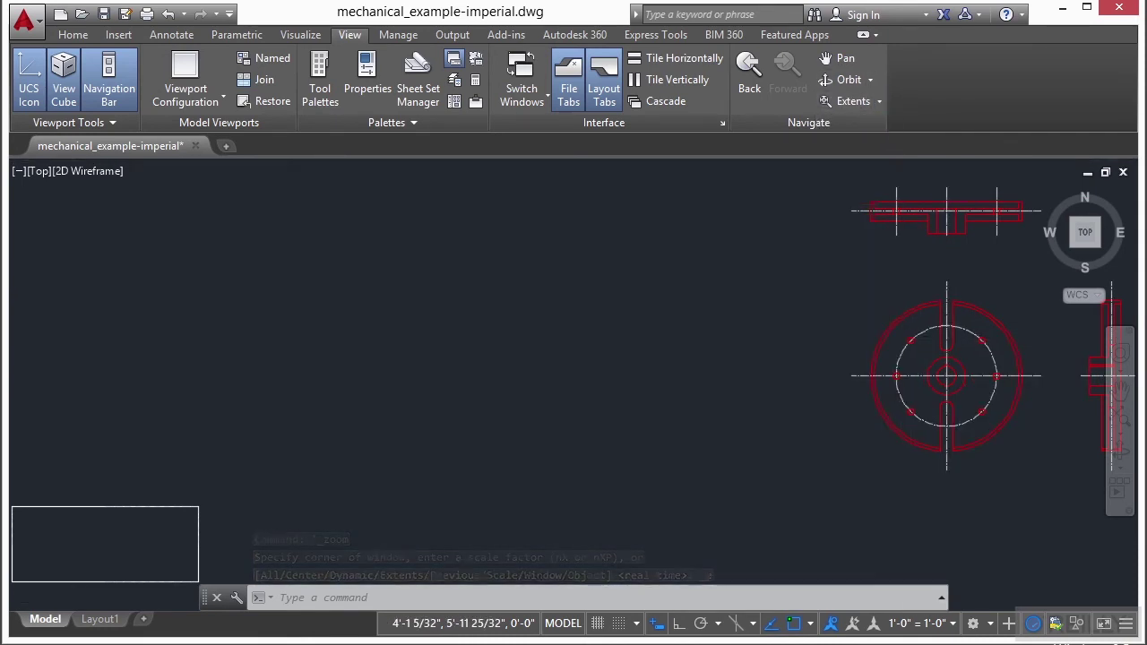
- Select and erase the lower-left rectangle
click(158, 453)
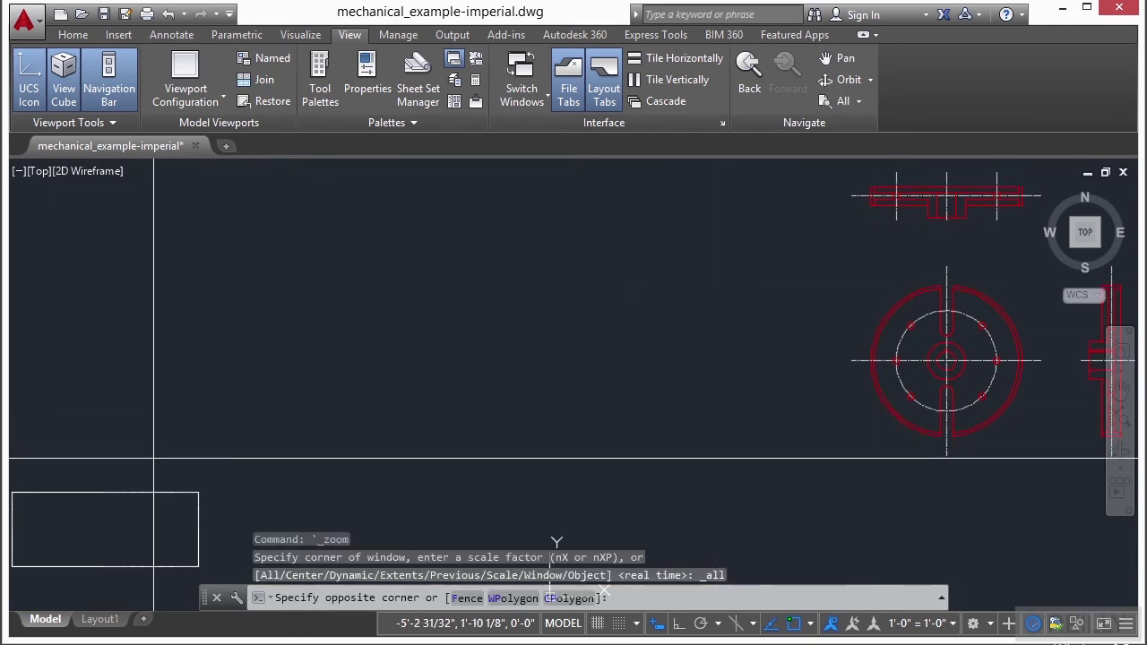
click(126, 530)
key(Return)
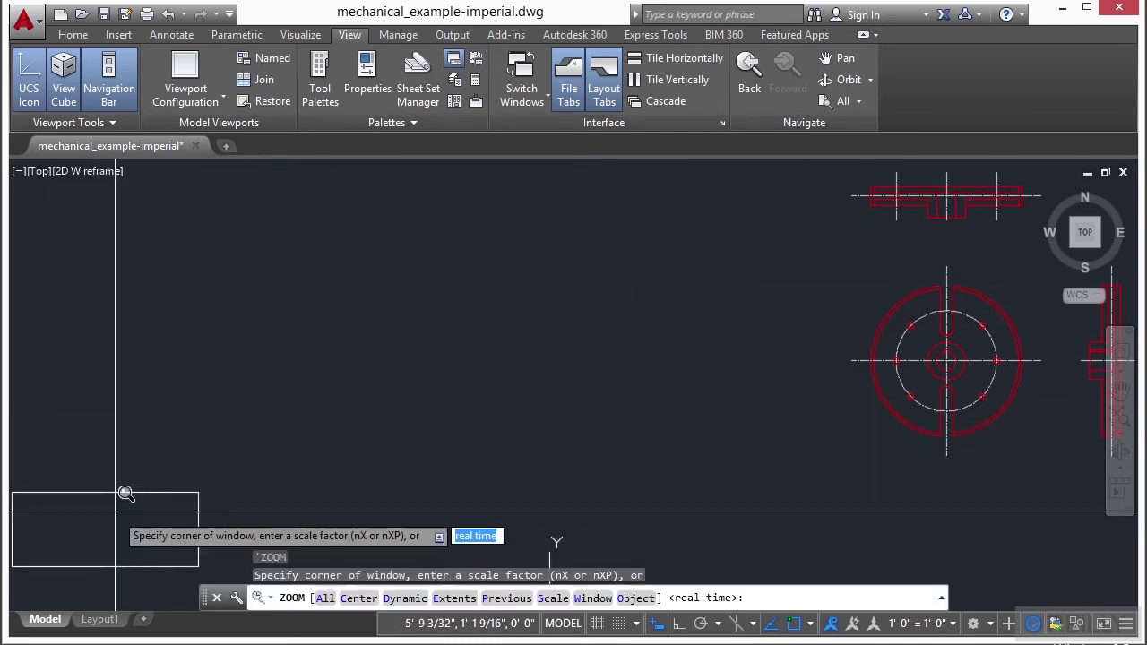
key(Escape)
text(e)
key(Return)
click(184, 502)
click(106, 537)
key(Return)
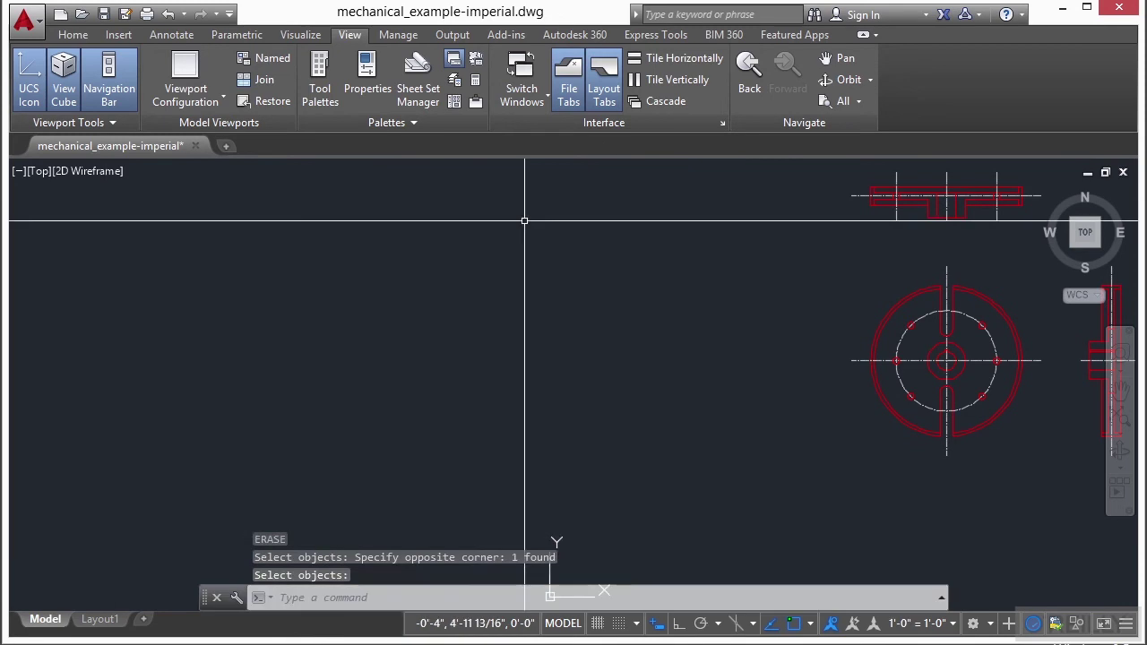
- Zoom to extents again, wheel out and pan to recentre the three flange views
click(843, 101)
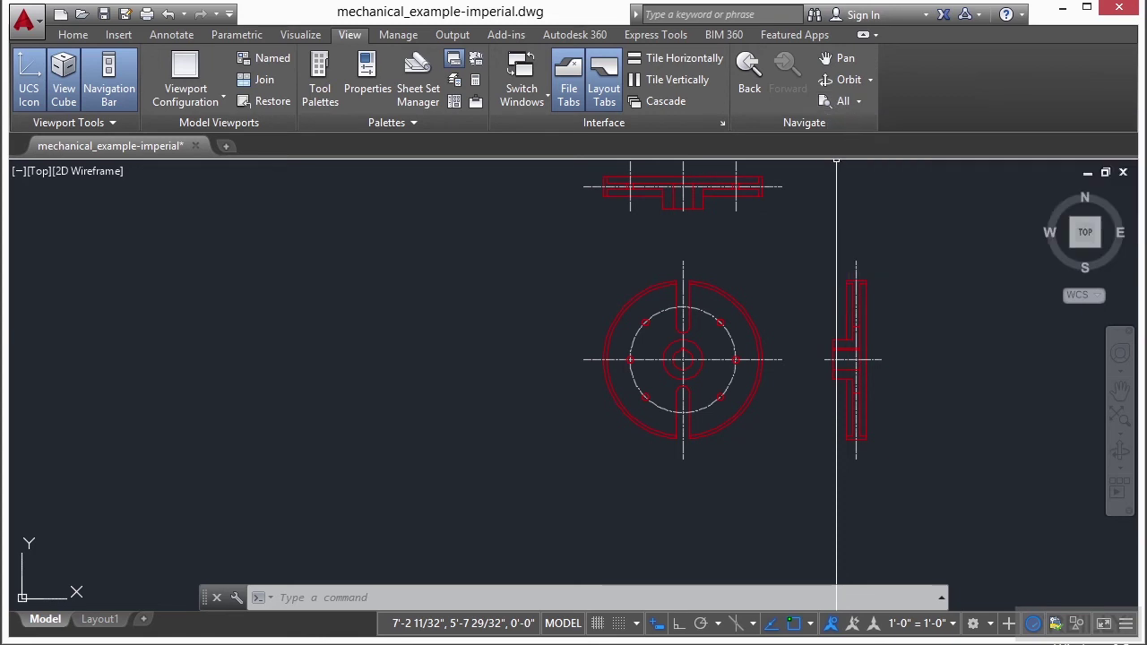
scroll(451, 391, down, 3)
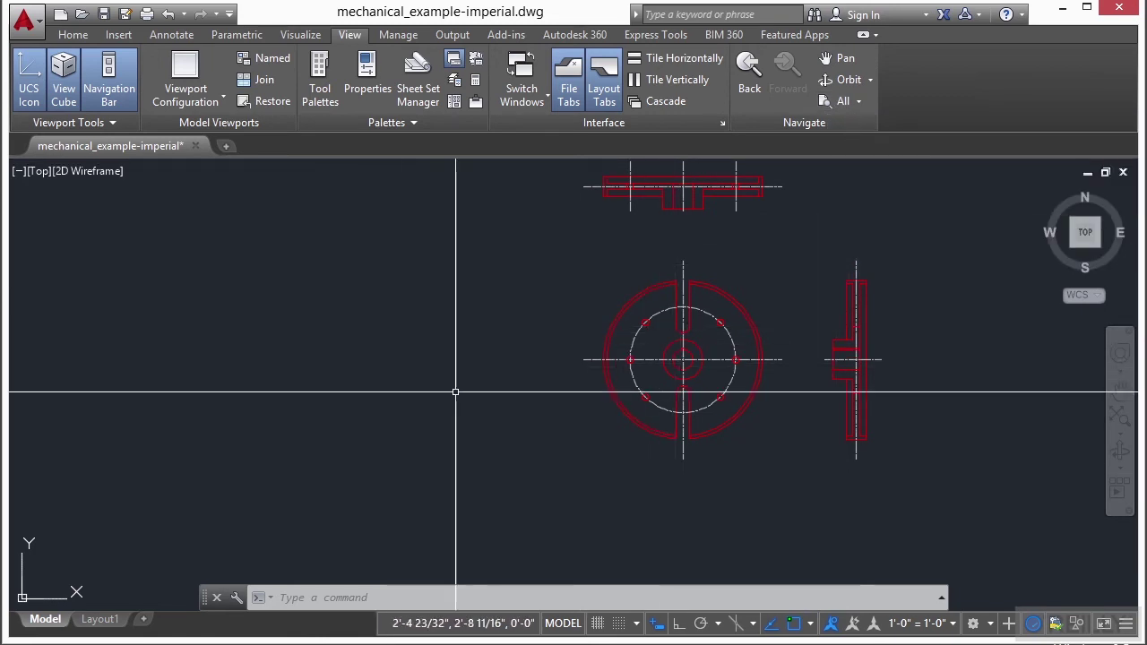
middle_drag(775, 233, 739, 260)
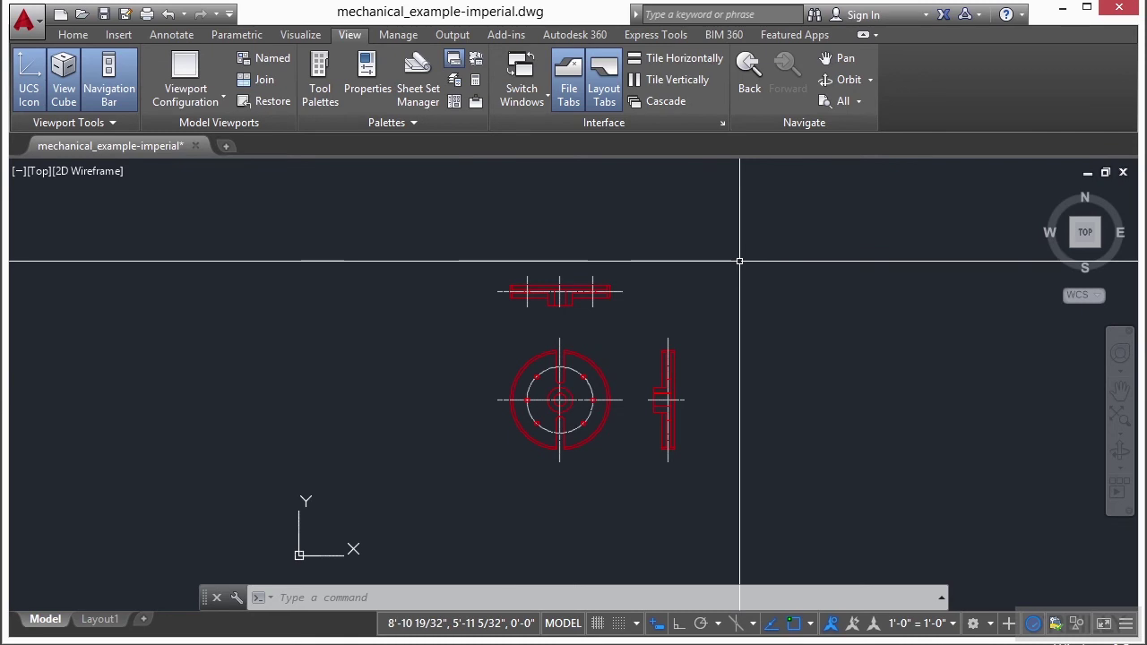
click(859, 102)
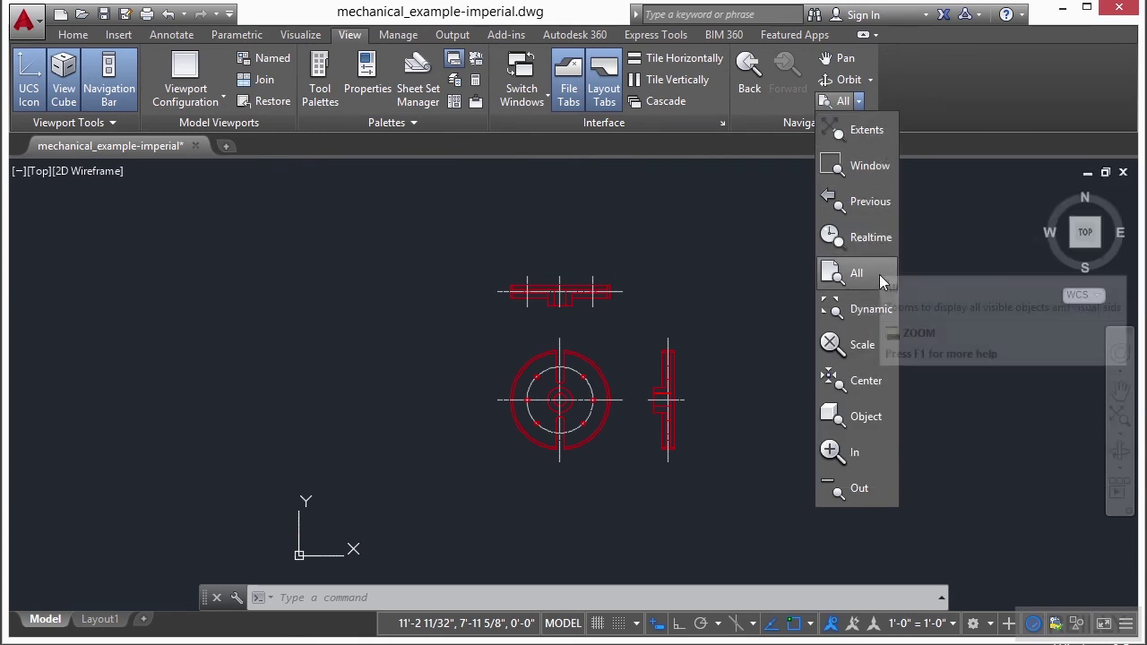
- Dynamic-zoom onto the flange's top slot, then wheel in on a bolt hole
click(883, 311)
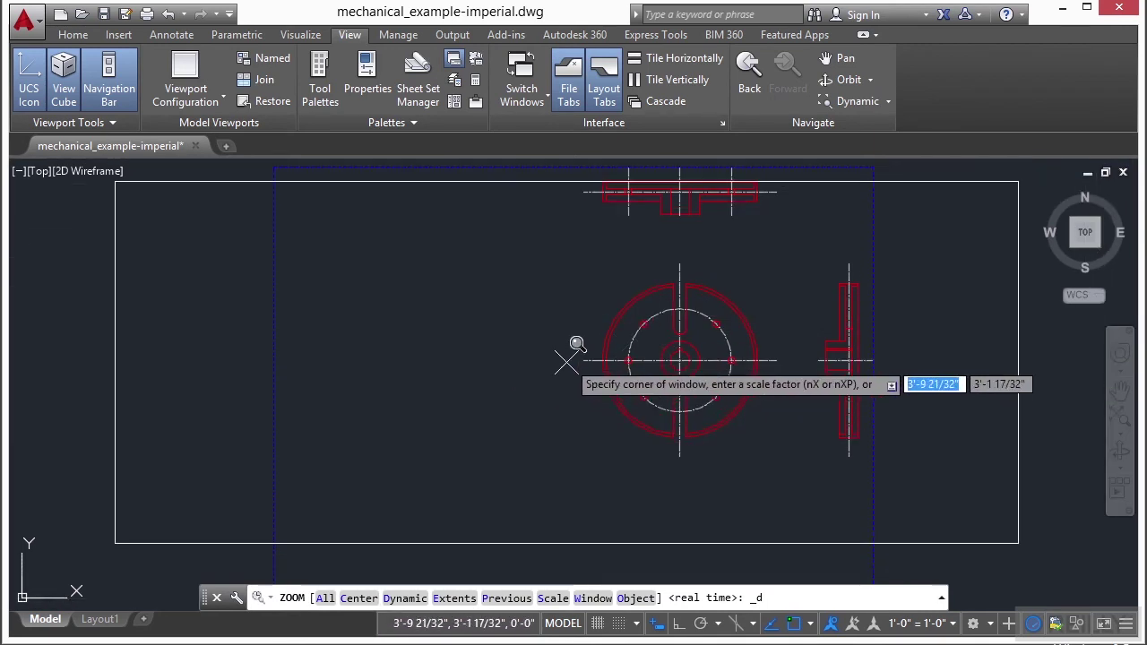
click(573, 333)
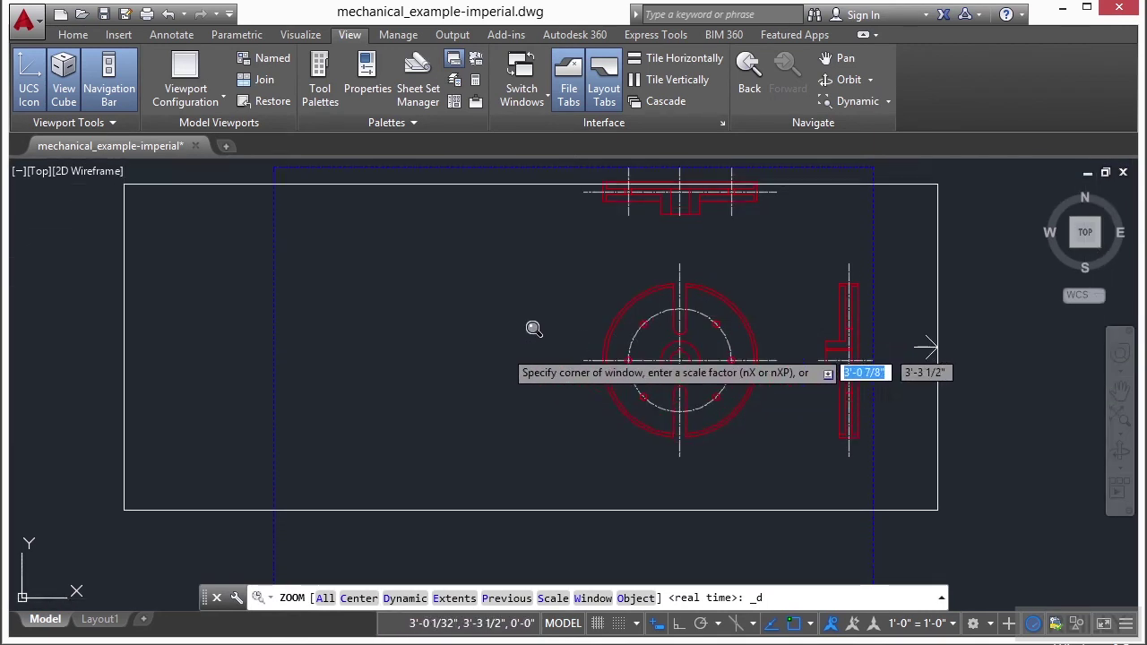
click(264, 388)
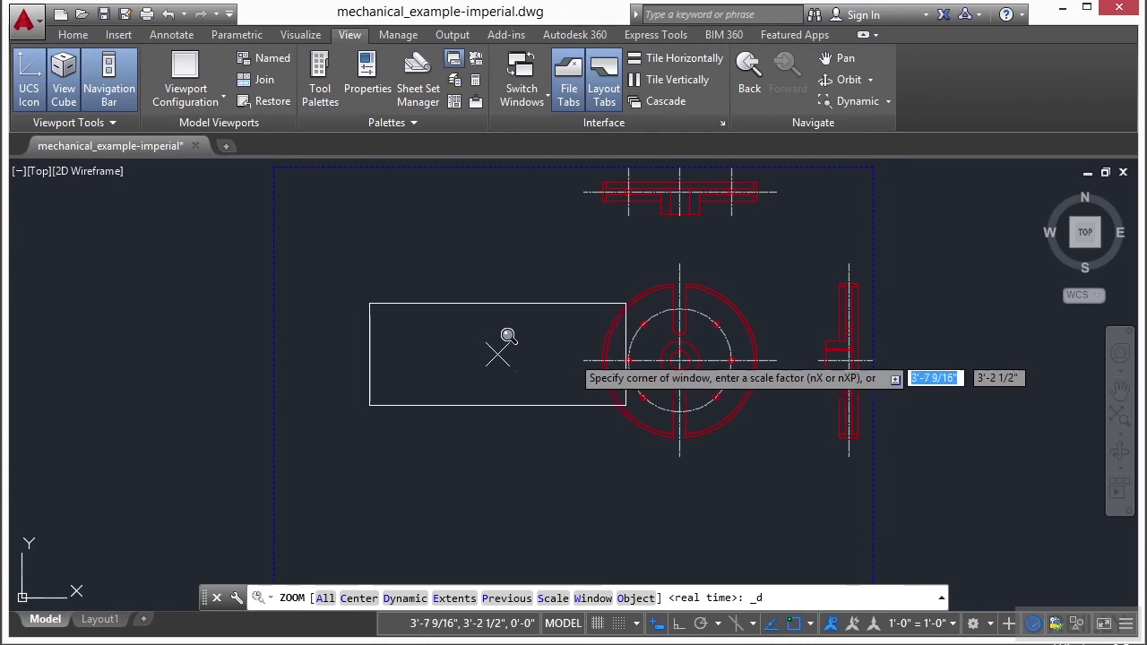
click(696, 299)
click(678, 294)
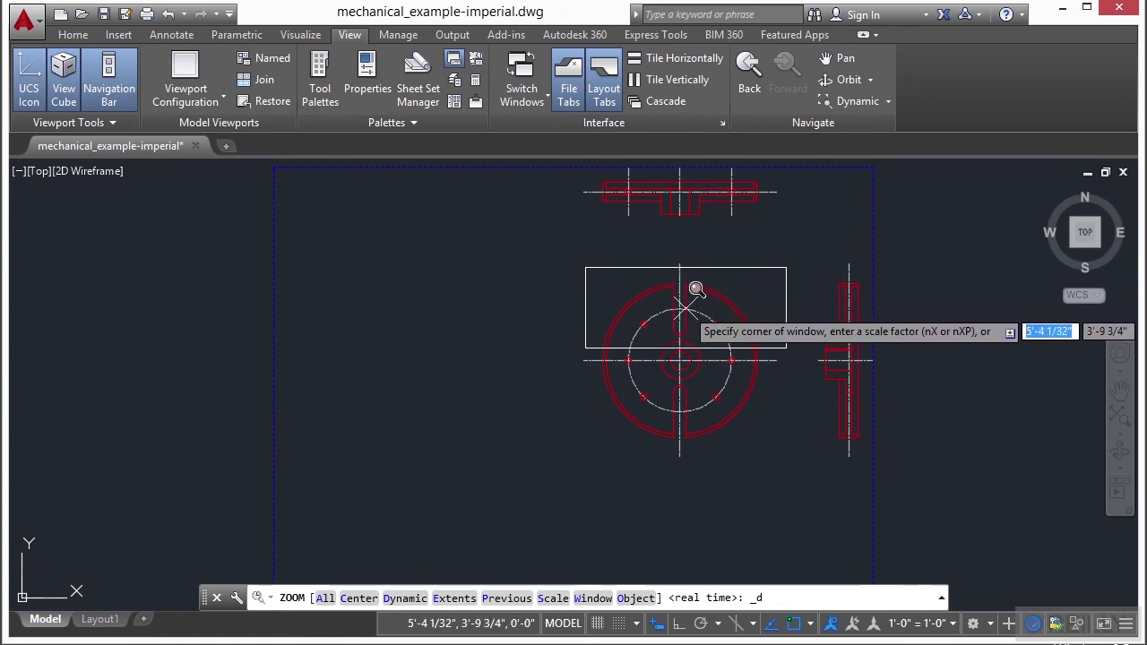
key(Return)
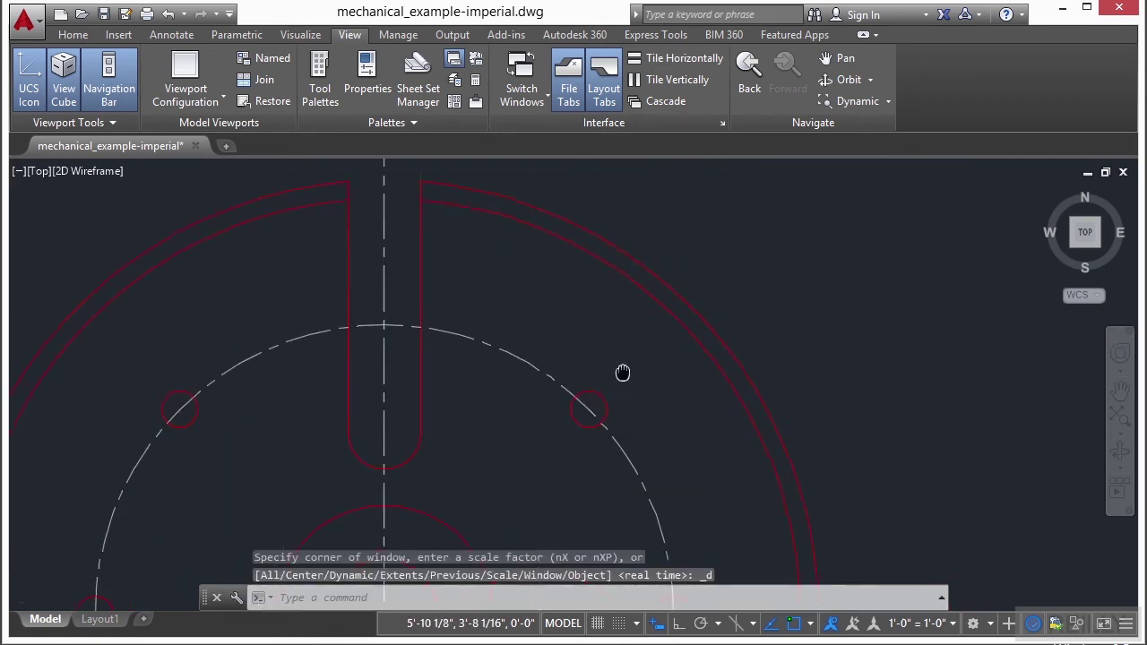
scroll(548, 396, up, 3)
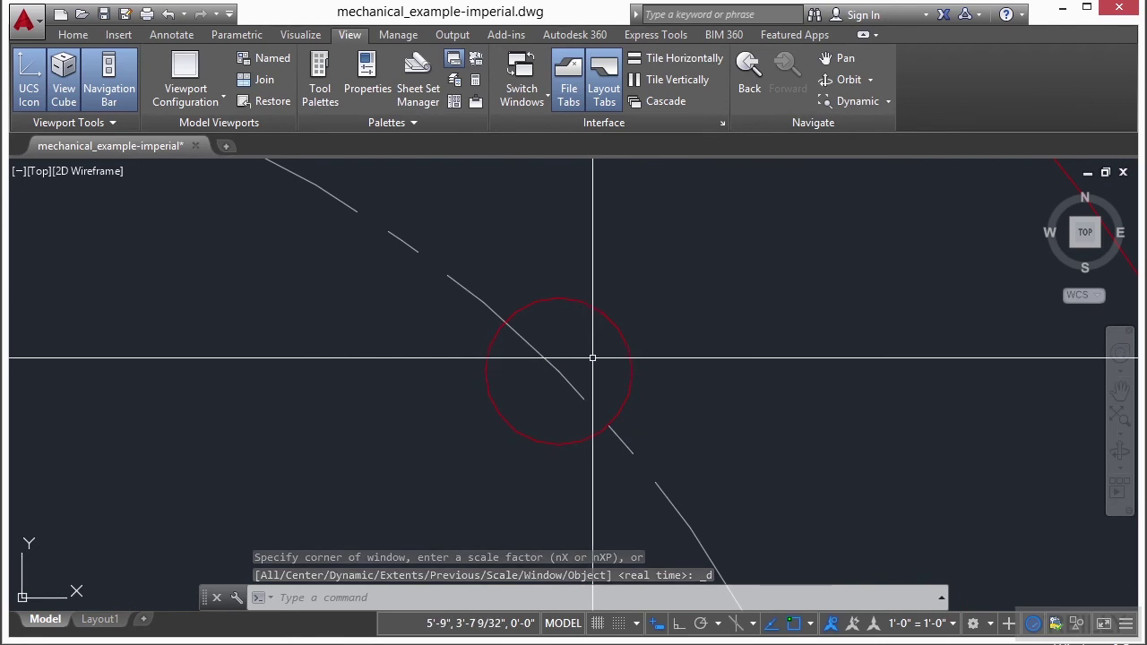
scroll(658, 180, up, 1)
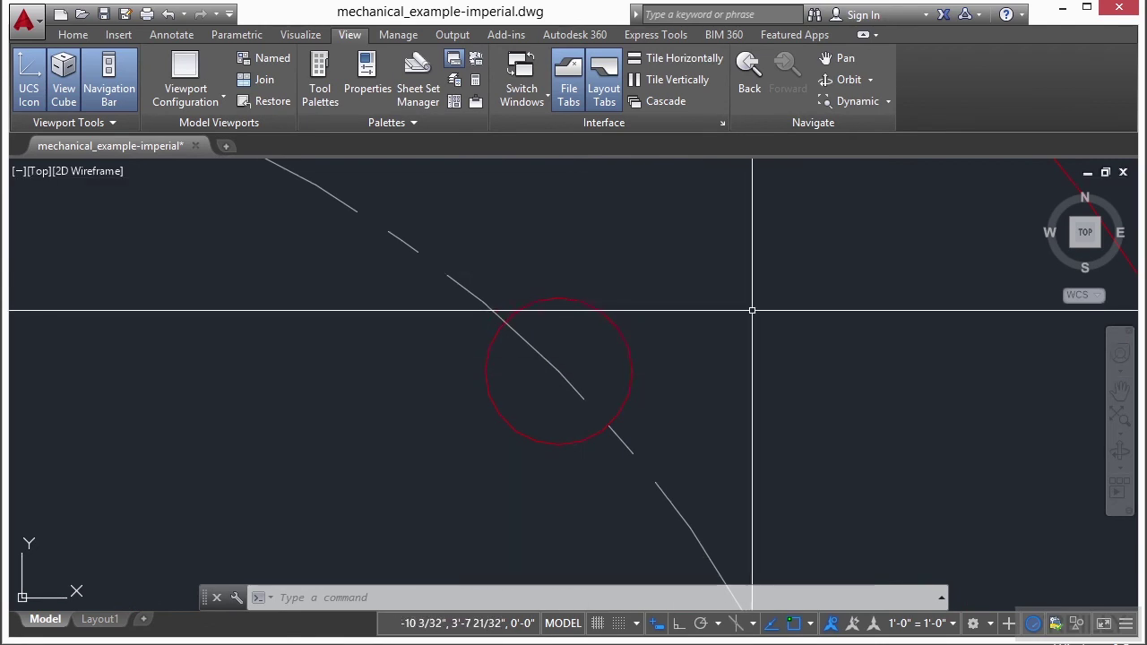
- Dynamic-zoom again to a close-up of the side view's stepped outline
click(855, 105)
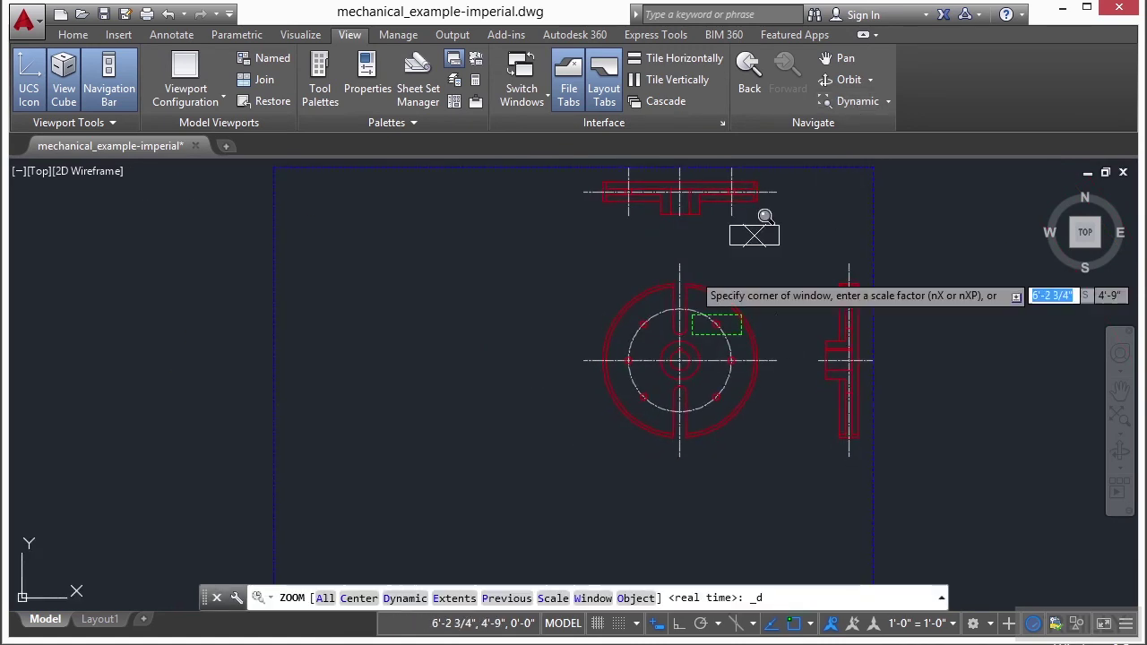
click(838, 341)
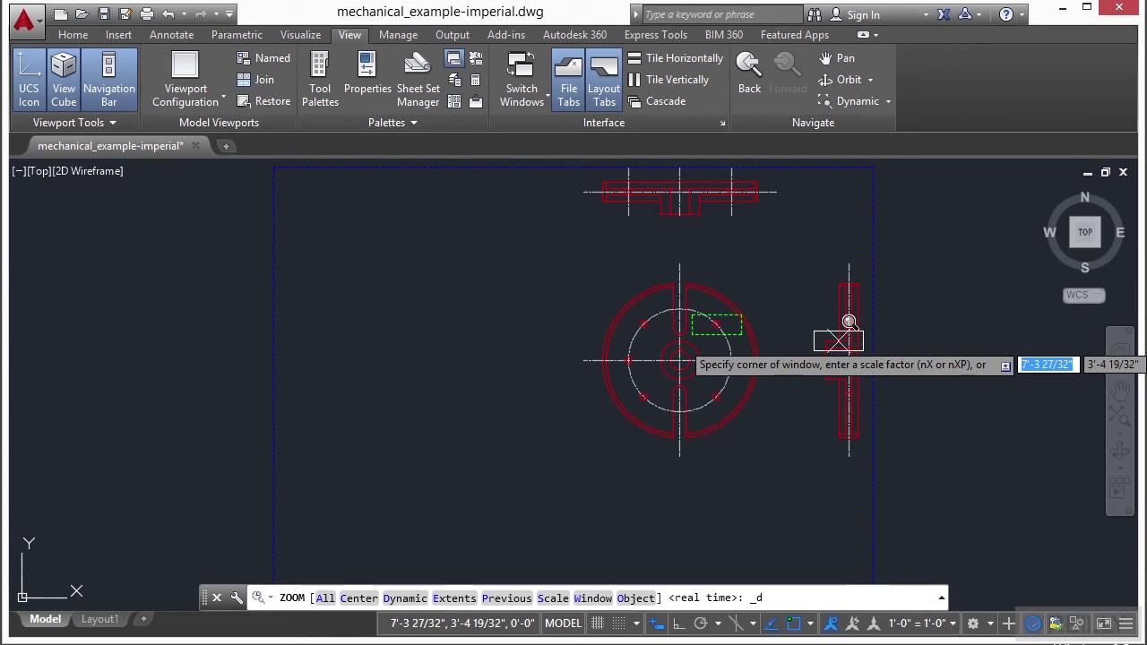
key(Return)
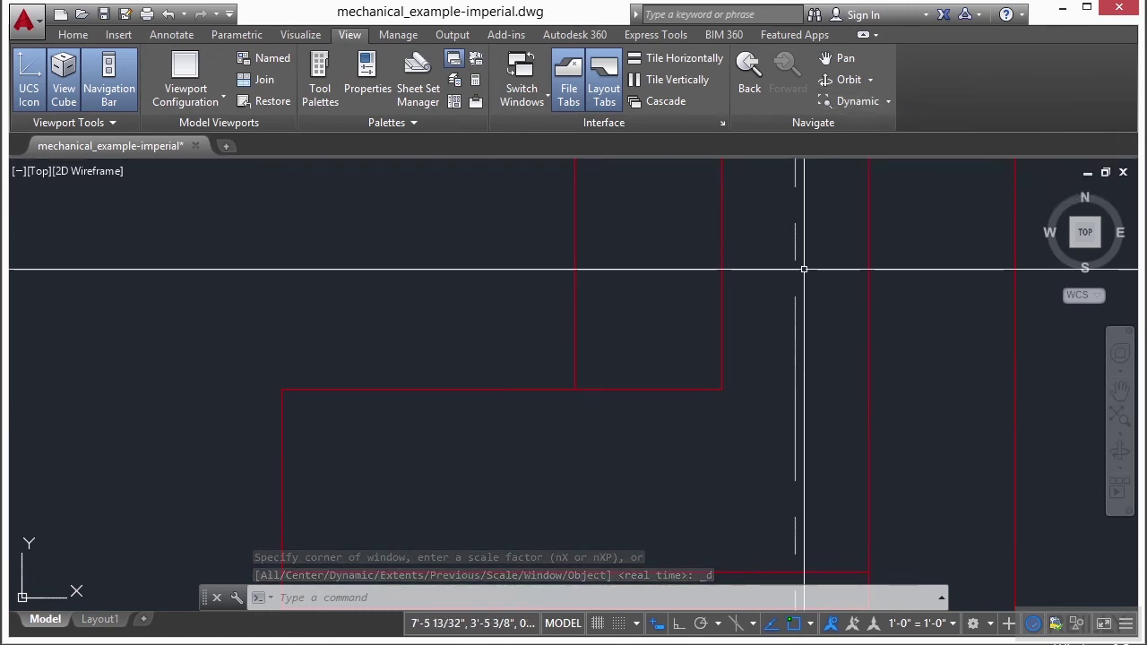
click(888, 102)
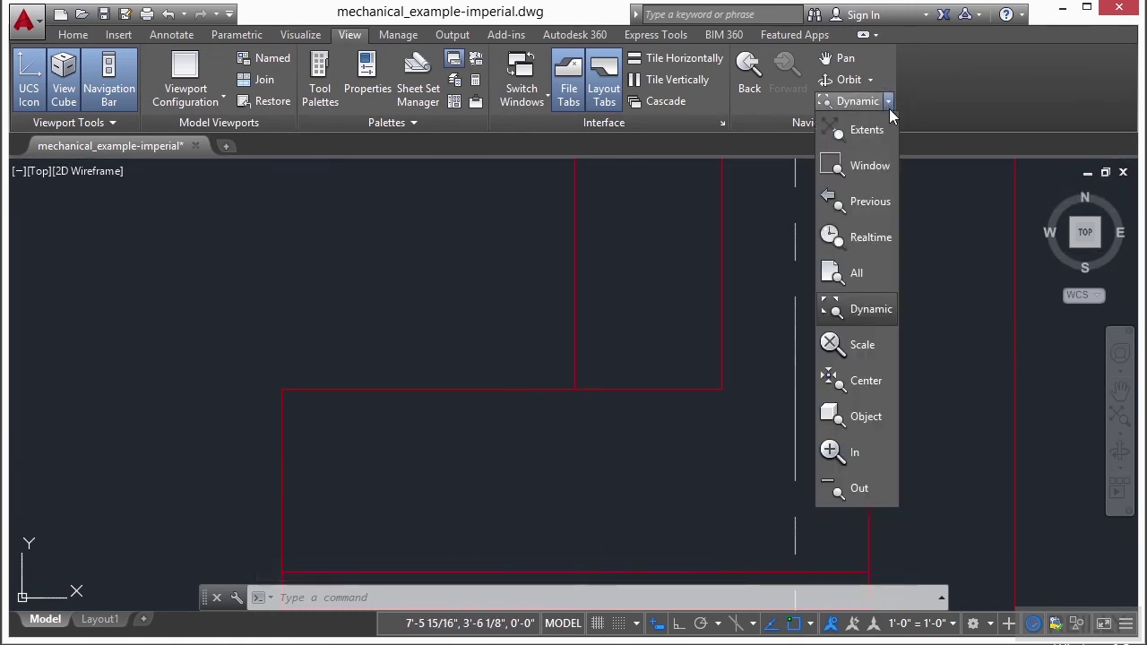
- Use Zoom Scale to zoom the view by a factor of 6
click(861, 345)
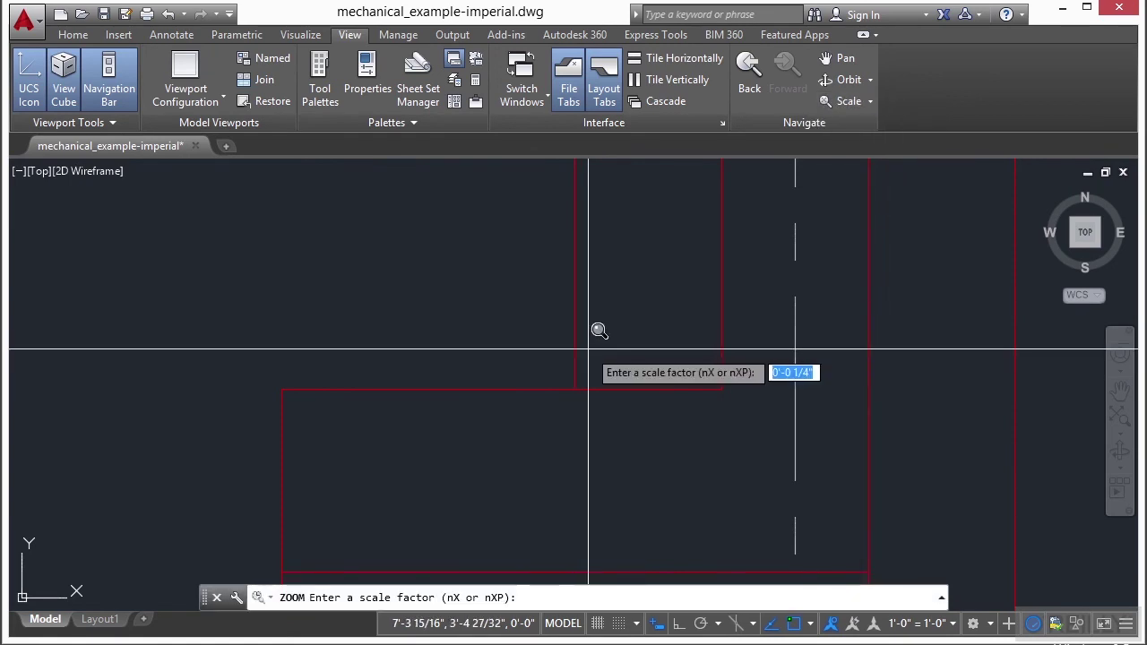
key(Return)
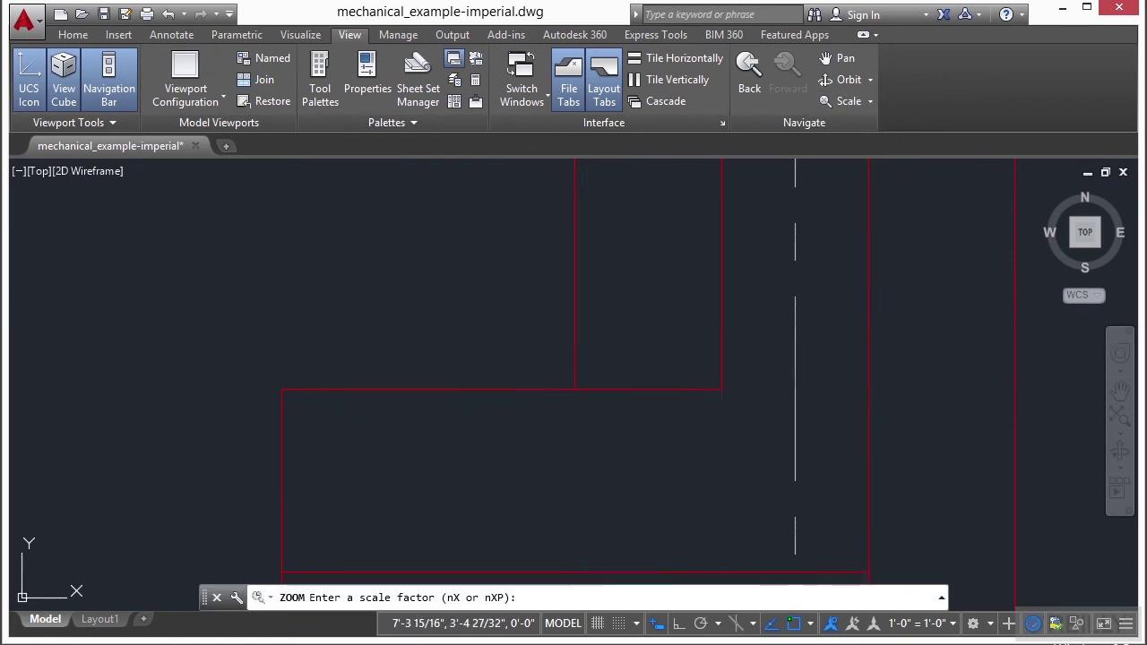
key(Return)
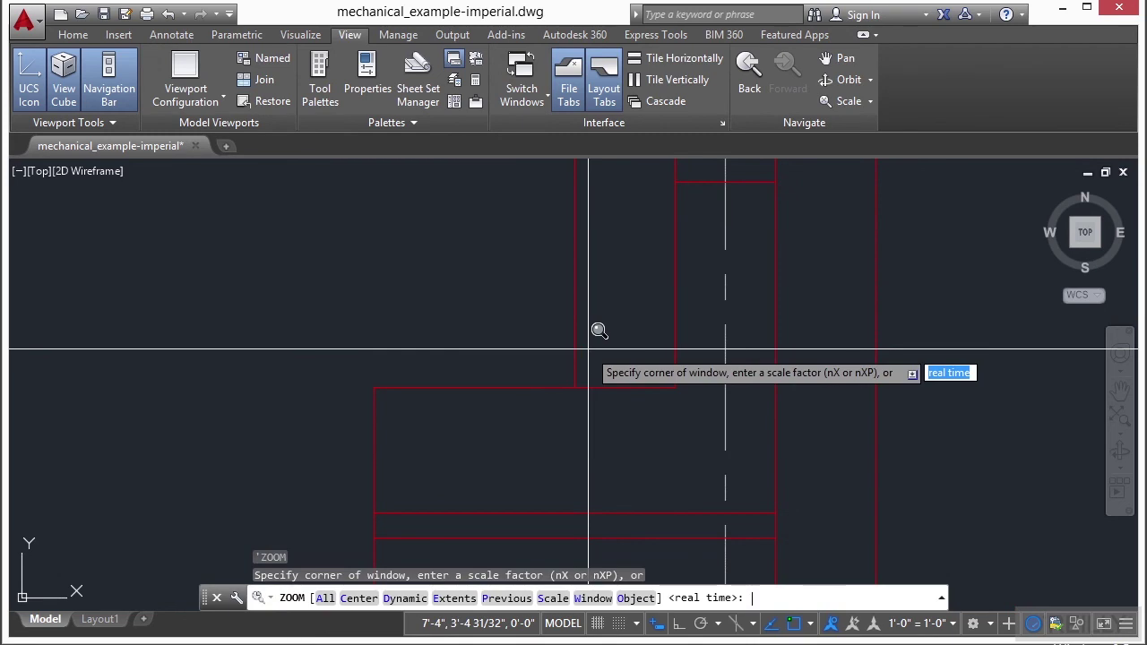
text(6)
key(Return)
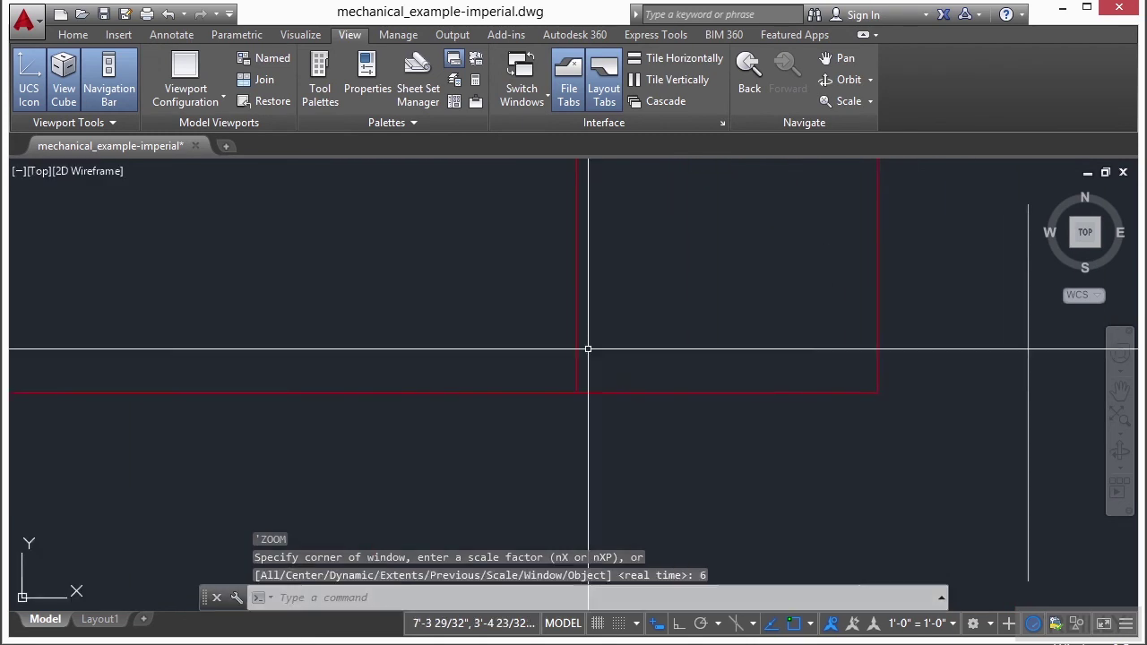
- Repeat ZOOM with scale factors 9 and then .5
key(Return)
key(Return)
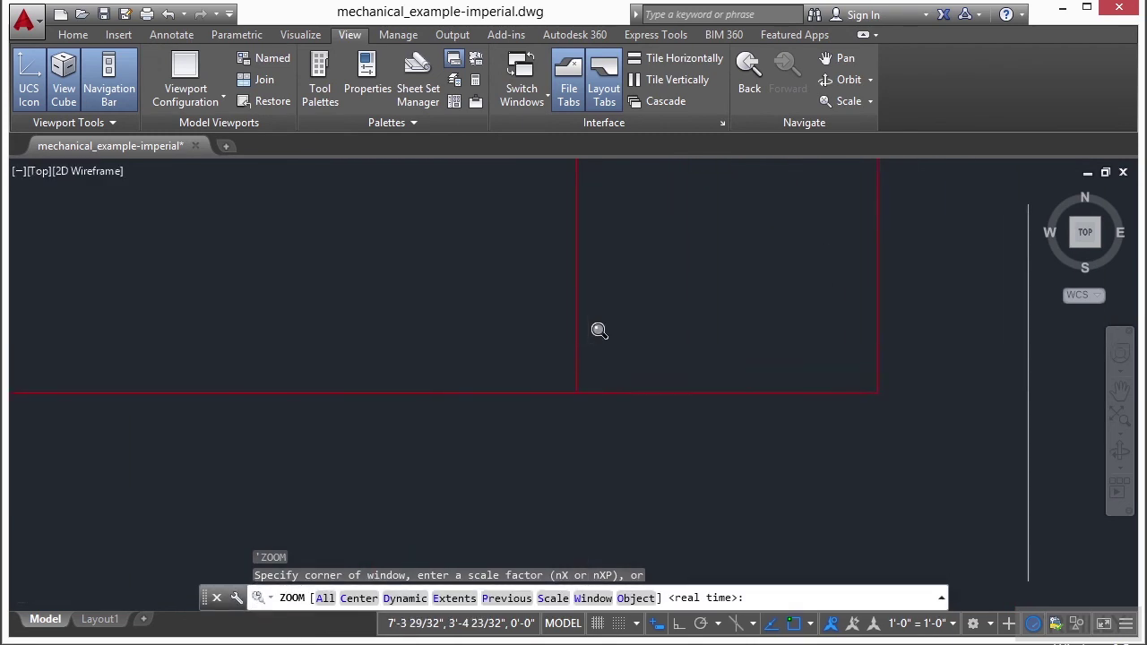
scroll(599, 331, up, 2)
text(9)
key(Return)
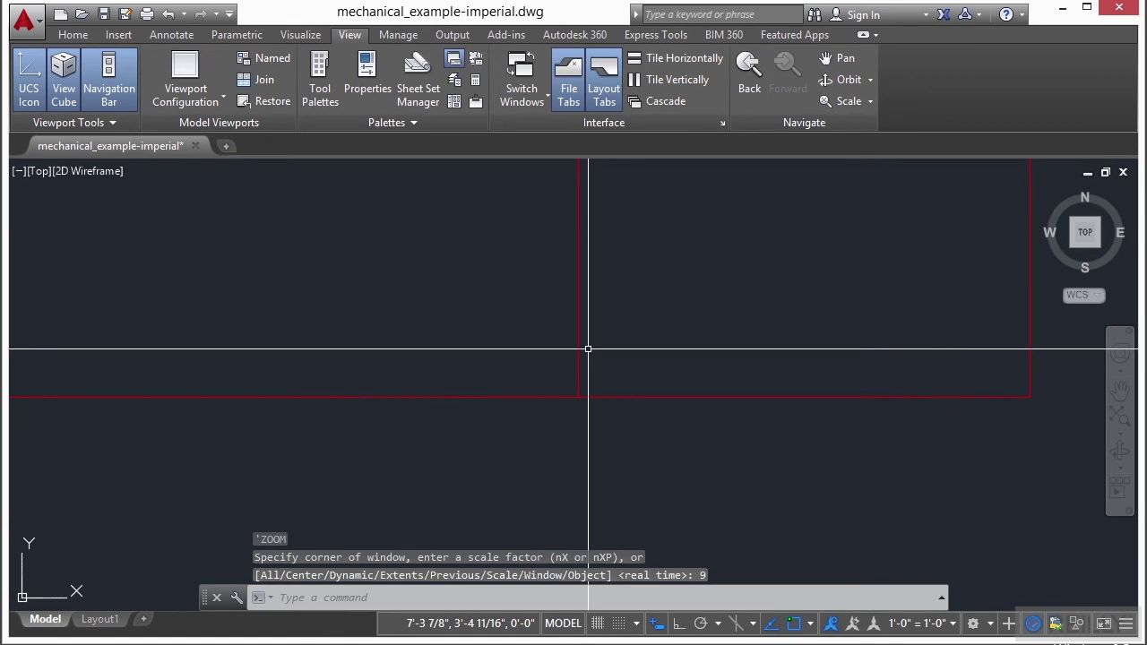
key(Return)
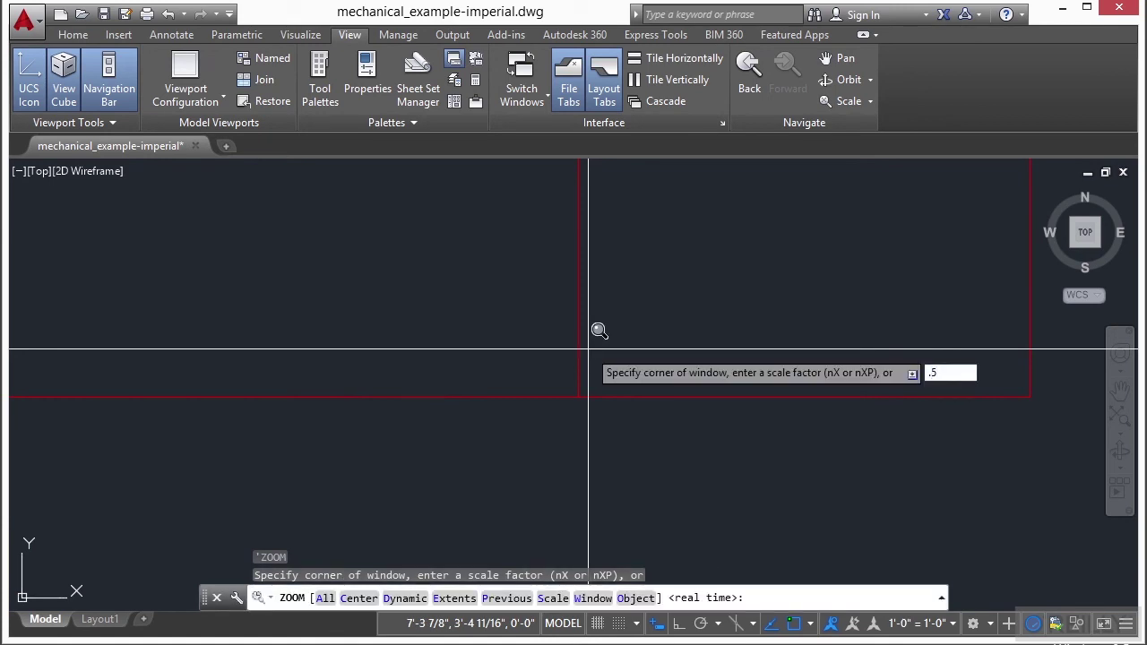
text(.5)
key(Return)
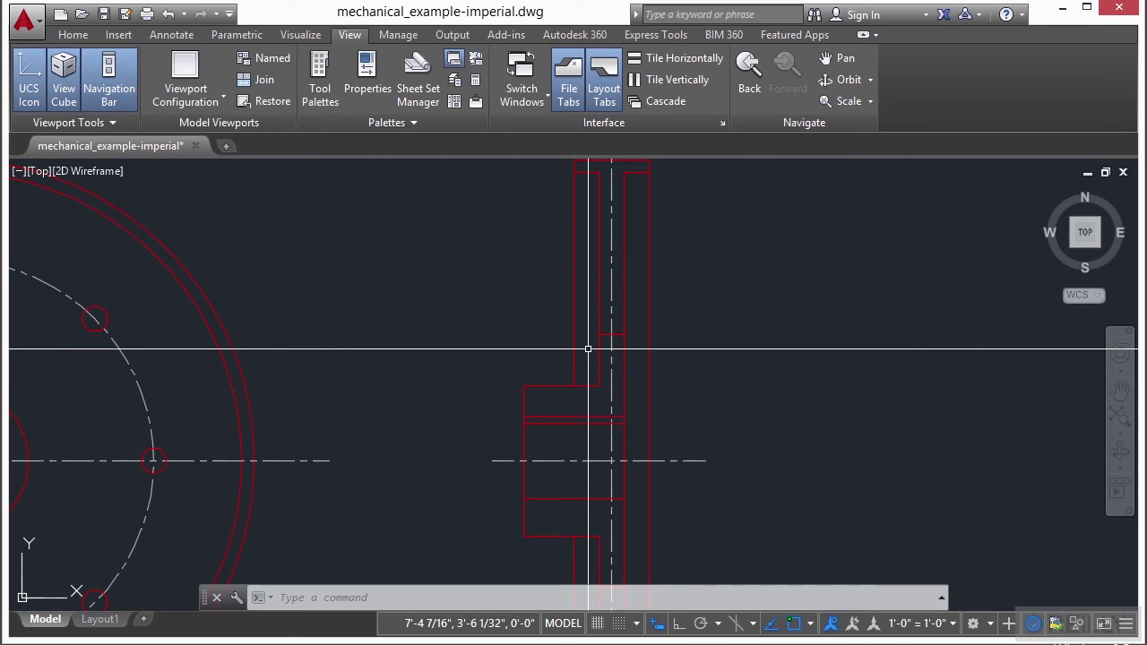
- Run Zoom Center with a picked centre and height, then wheel out and pan back
click(870, 101)
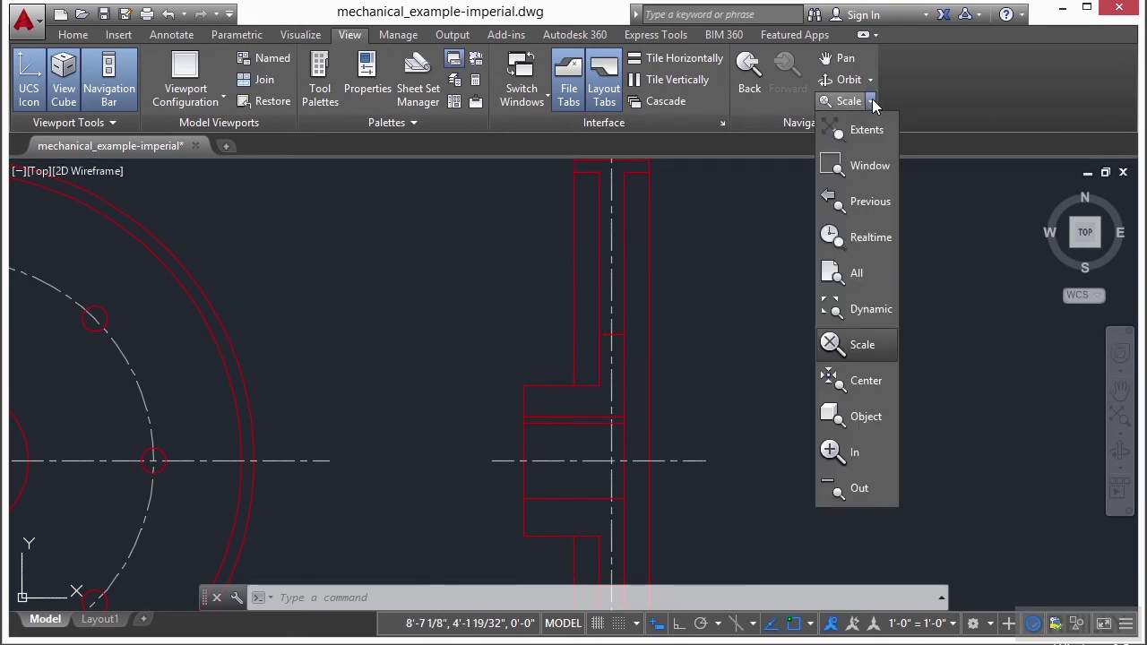
click(865, 380)
click(809, 379)
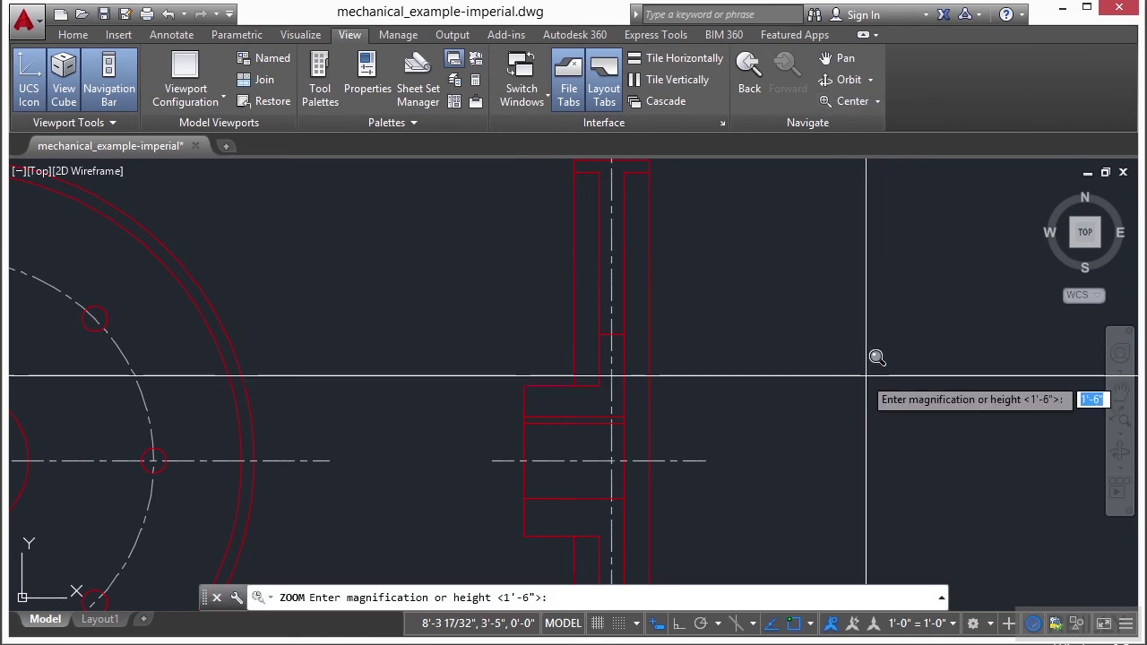
click(586, 361)
click(648, 352)
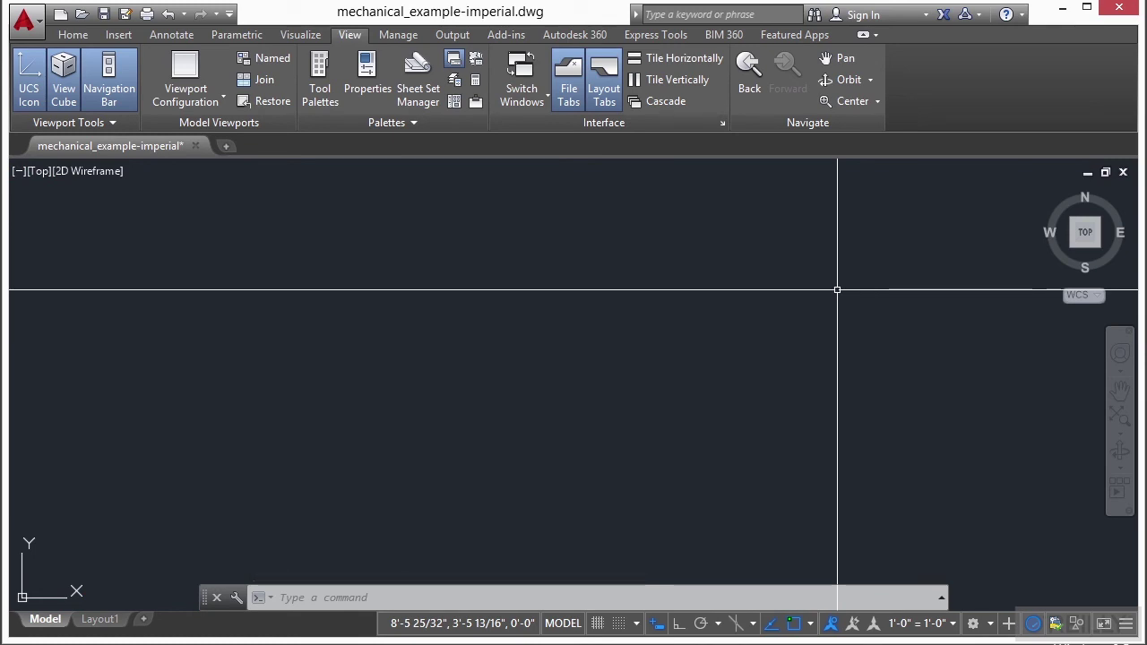
scroll(455, 317, down, 10)
mouse_move(456, 318)
middle_down()
mouse_move(269, 296)
mouse_move(359, 294)
middle_up()
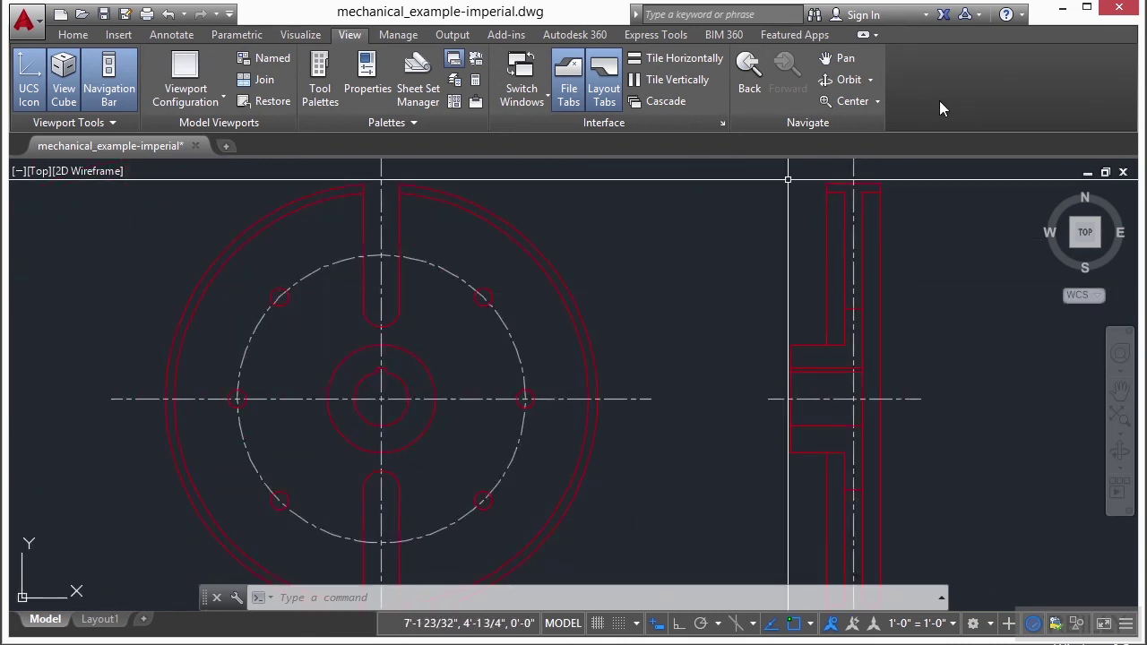
- Zoom Center again on a bolt hole beside the keyed hub
click(851, 102)
click(302, 460)
click(302, 448)
click(302, 436)
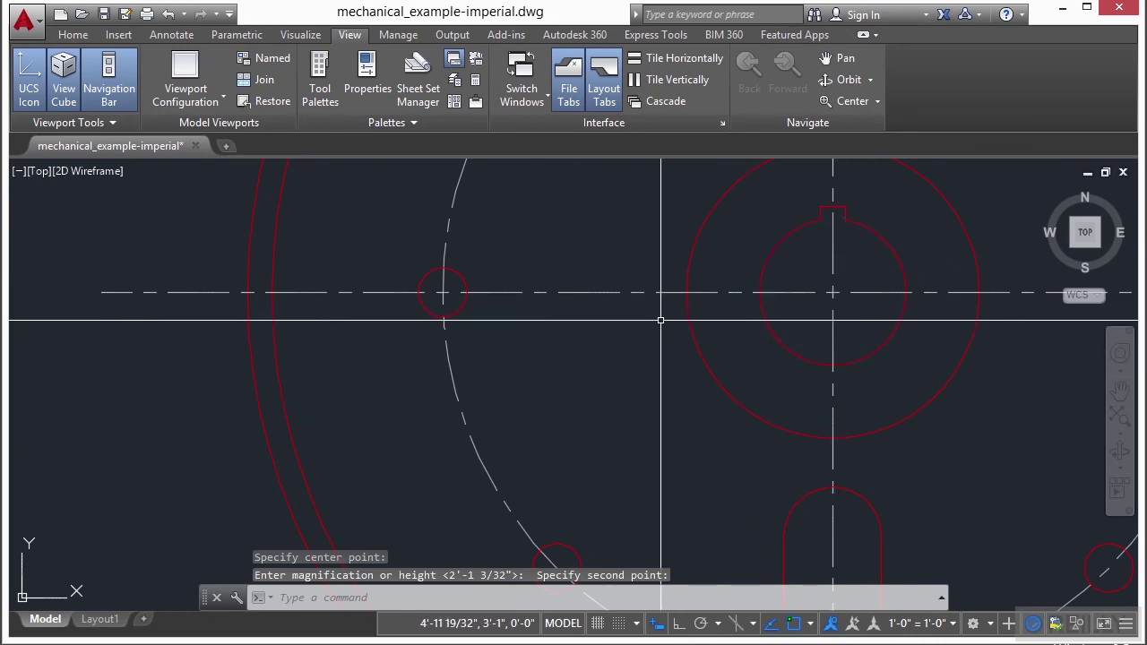
click(877, 101)
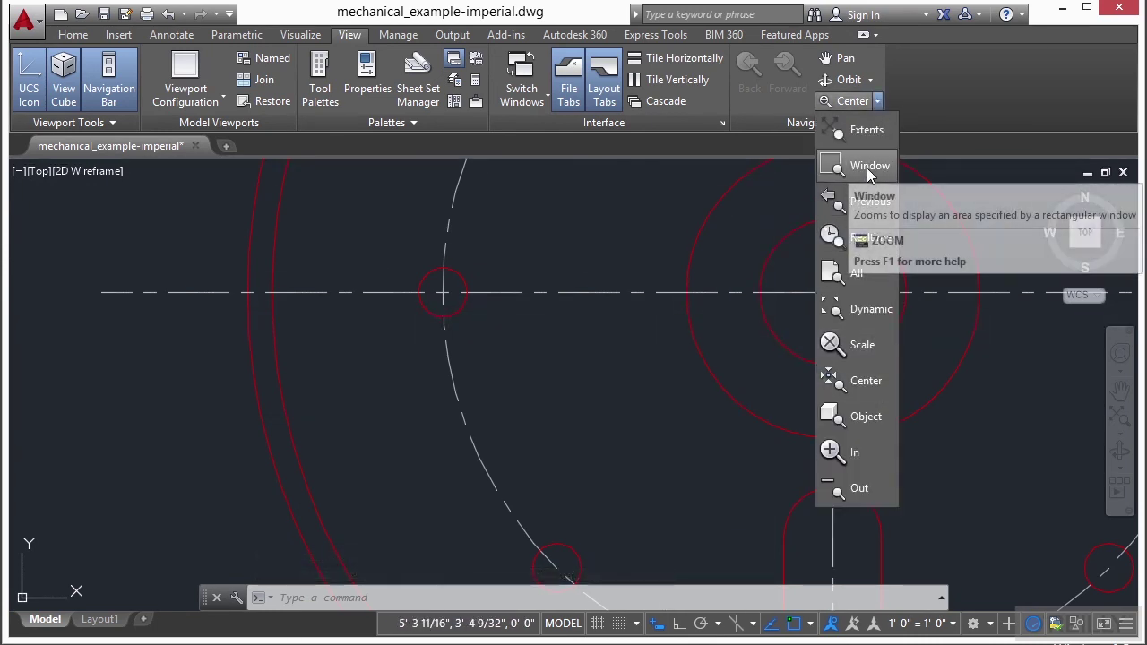
- Use Zoom Object on the small bolt-hole circle so it fills the view
click(867, 418)
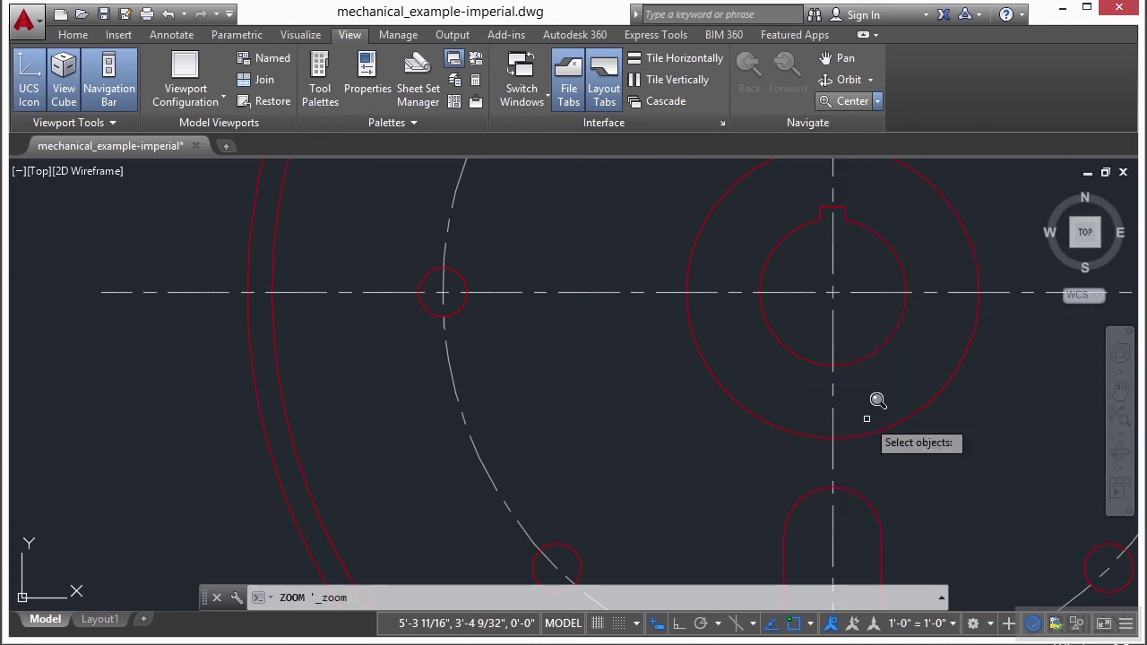
click(460, 309)
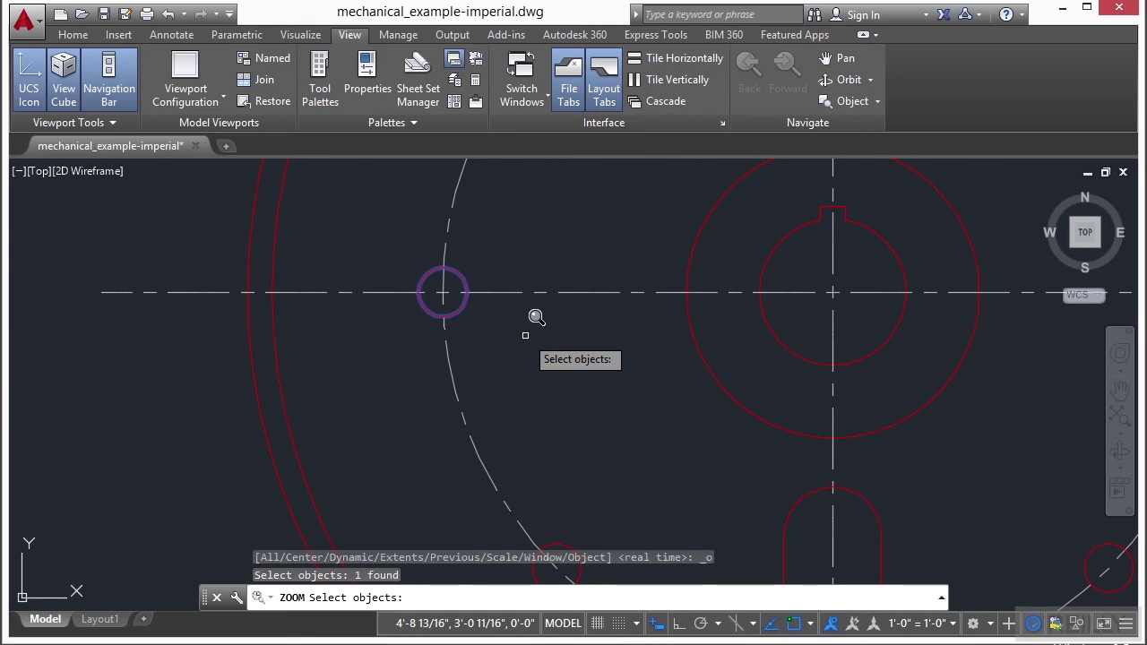
key(Return)
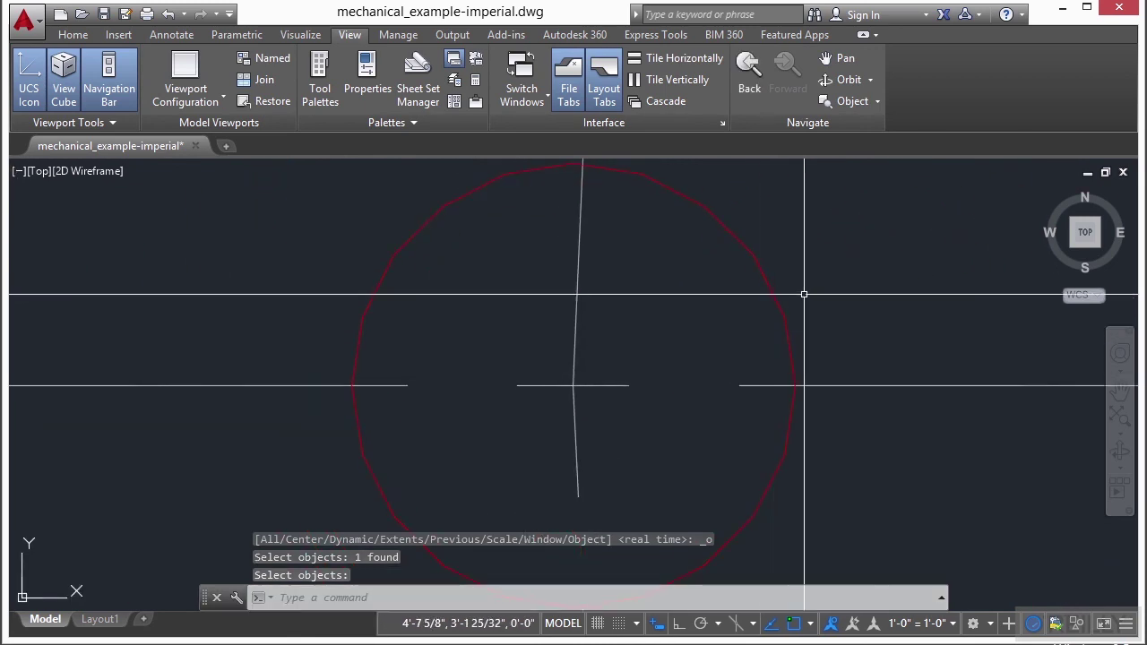
- Zoom in 2x, out 0.5x, then wheel out and pan until the whole part shows
click(877, 101)
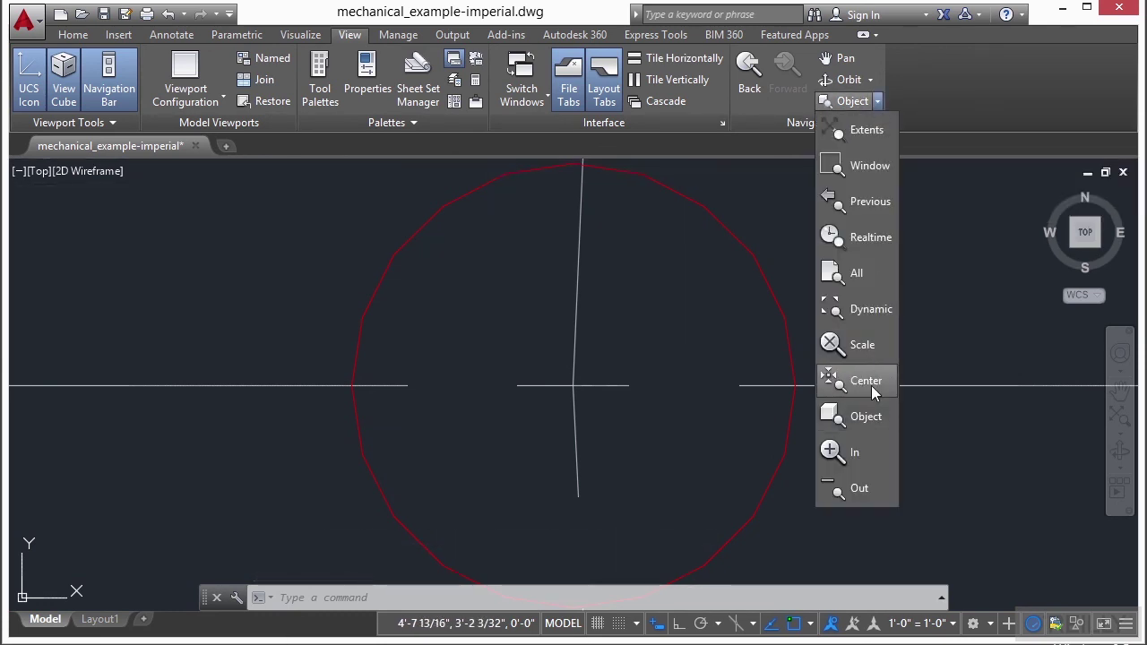
click(856, 451)
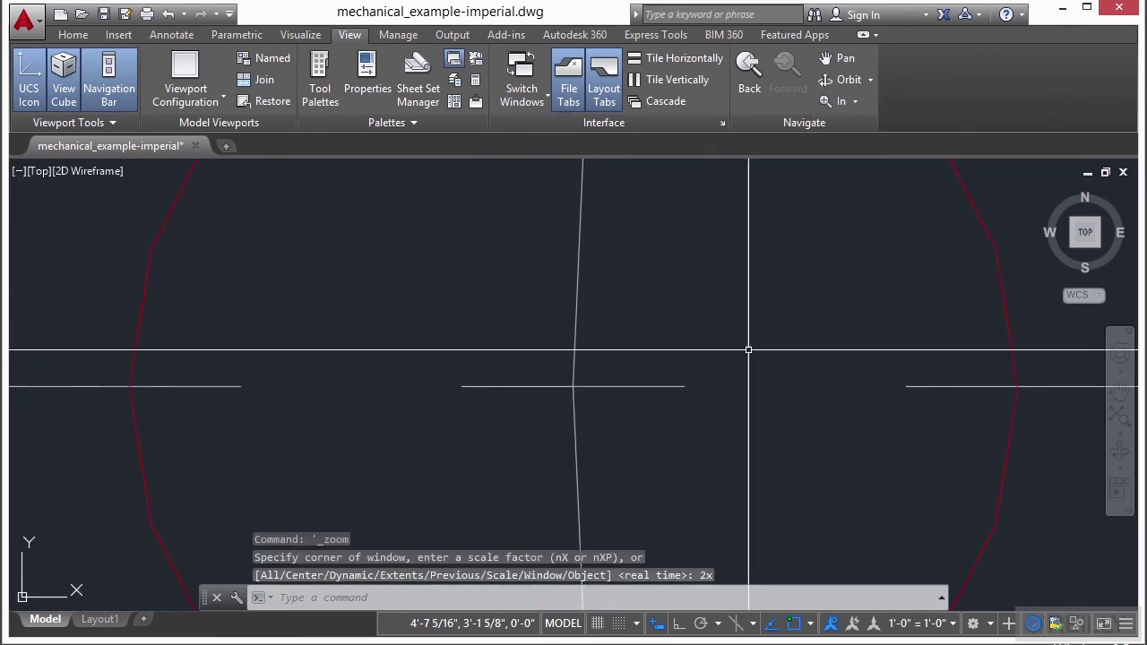
click(857, 100)
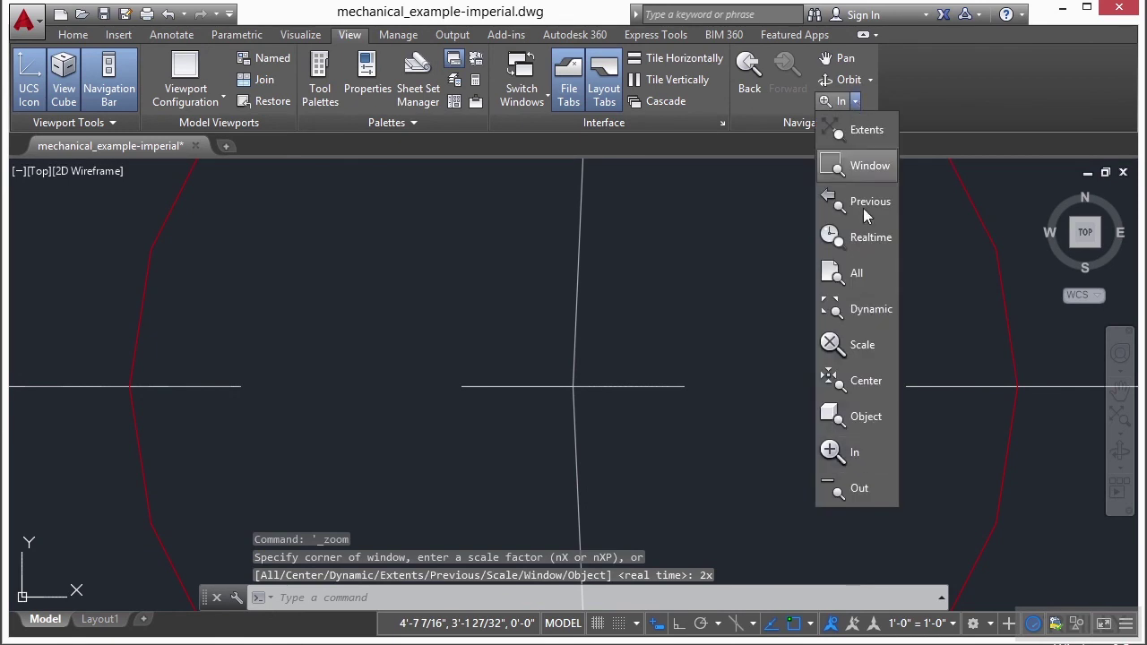
click(853, 493)
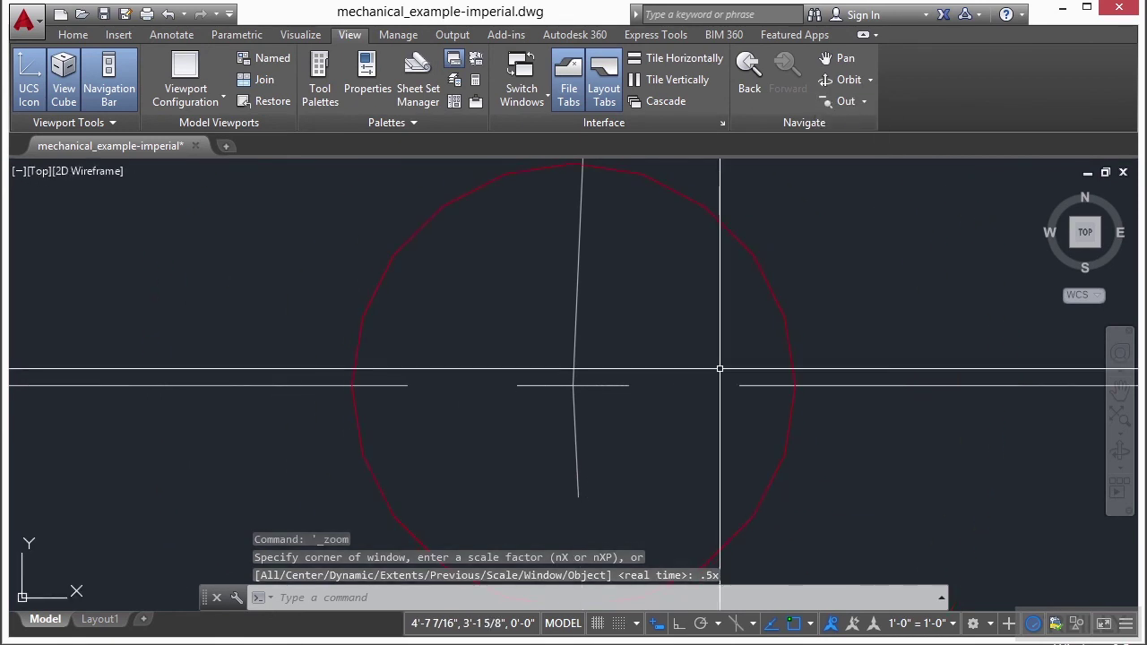
scroll(699, 277, down, 10)
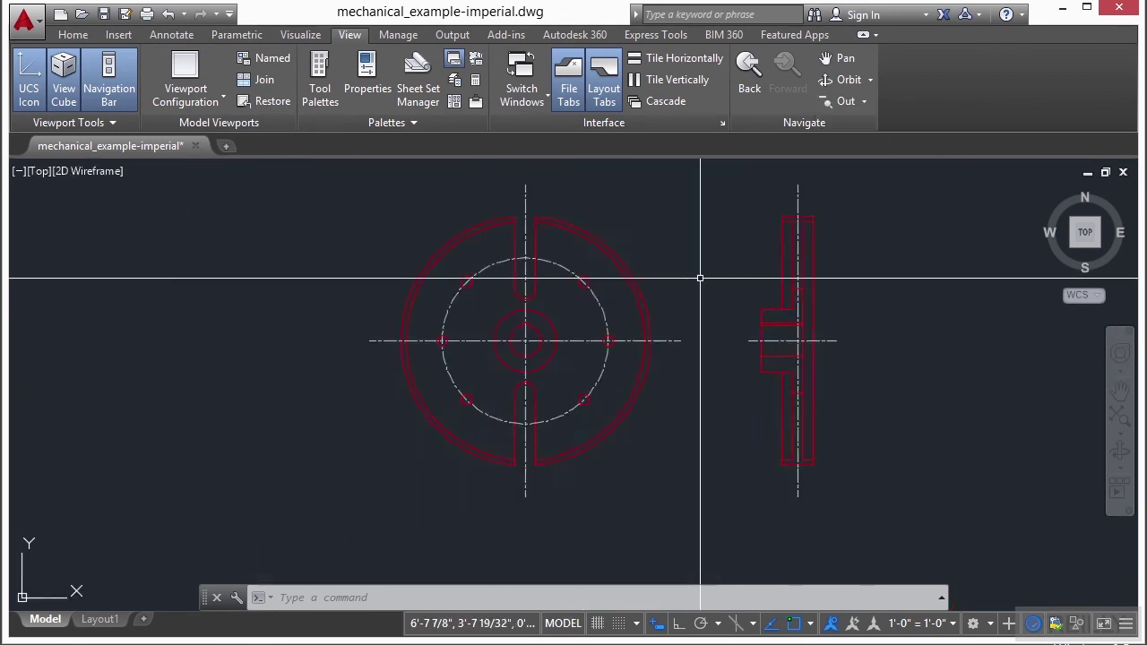
mouse_move(700, 277)
middle_down()
mouse_move(661, 317)
mouse_move(678, 310)
mouse_move(633, 295)
mouse_move(641, 313)
middle_up()
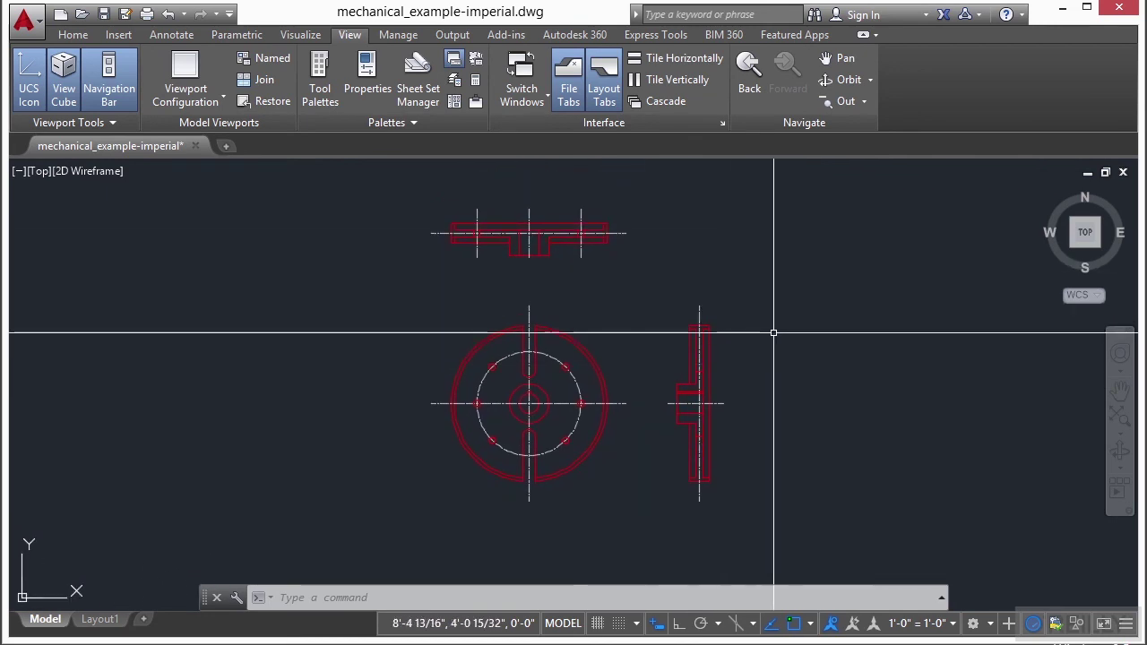
- Zoom to the flange's centre hub circle with ZOOM Object, then back out to show the bolt holes
text(zoom)
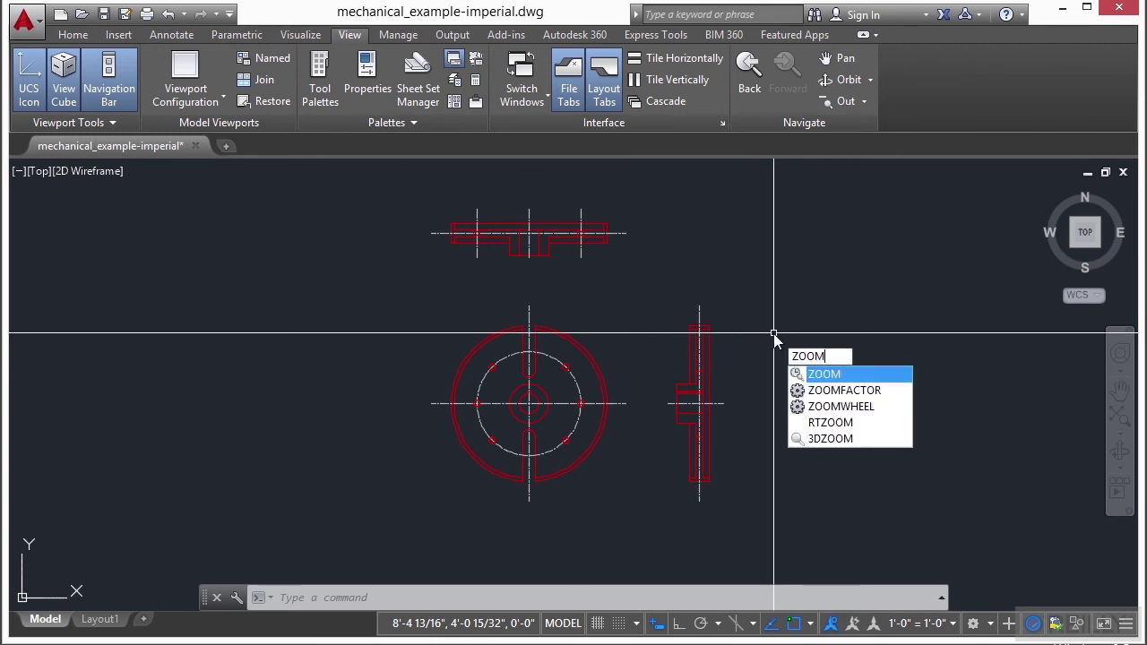
key(Return)
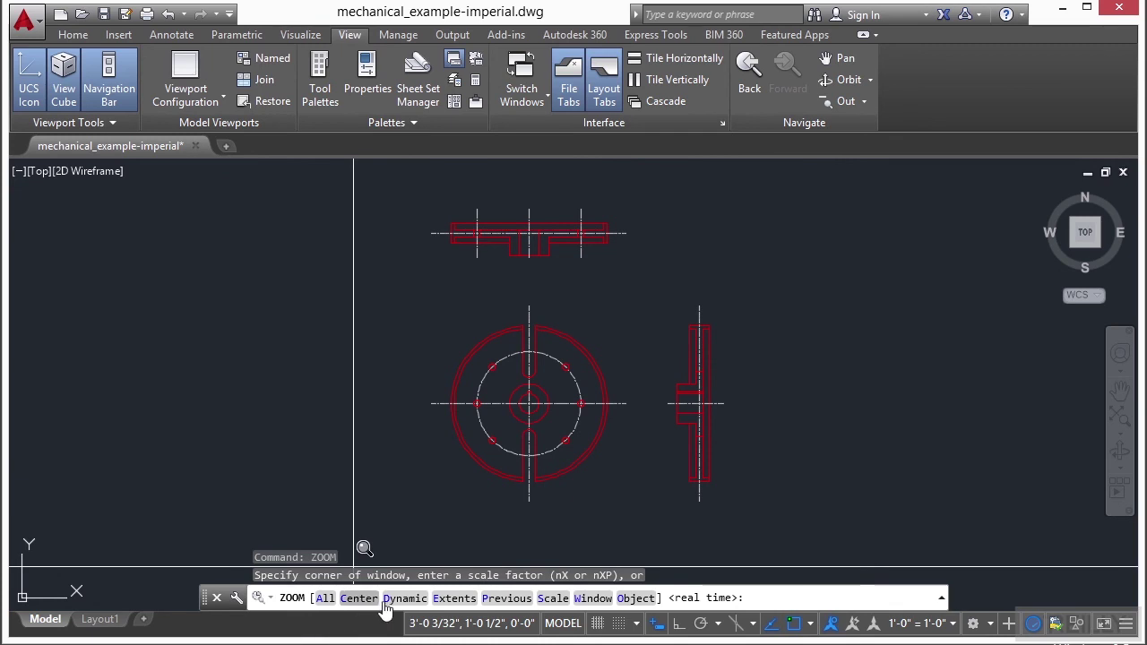
click(632, 604)
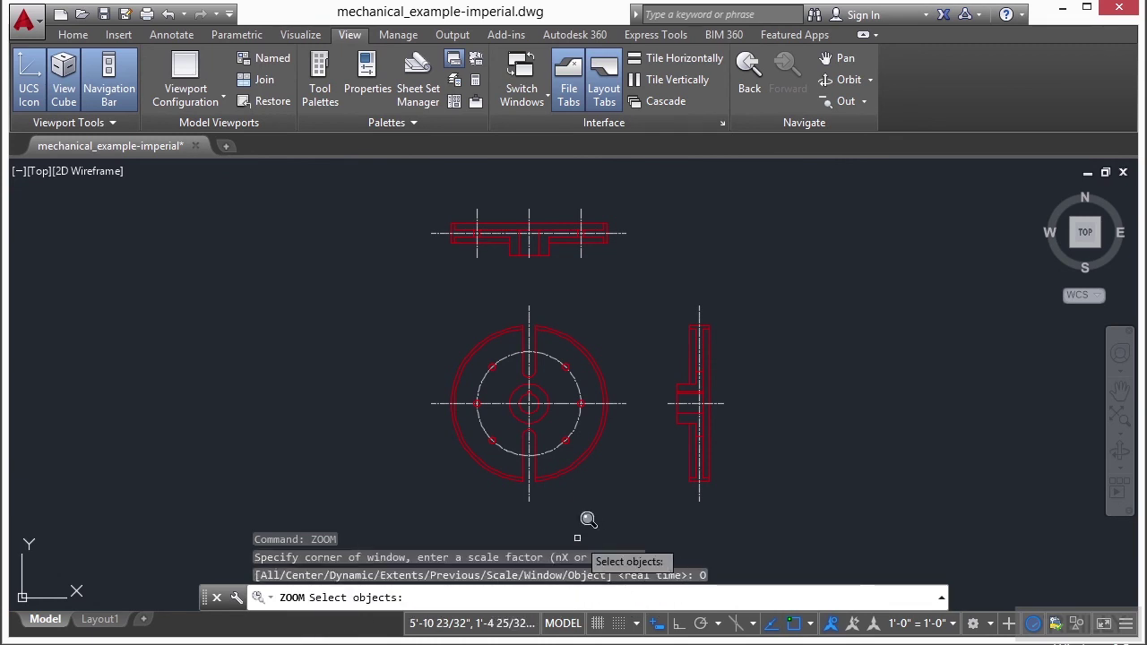
click(550, 401)
key(Return)
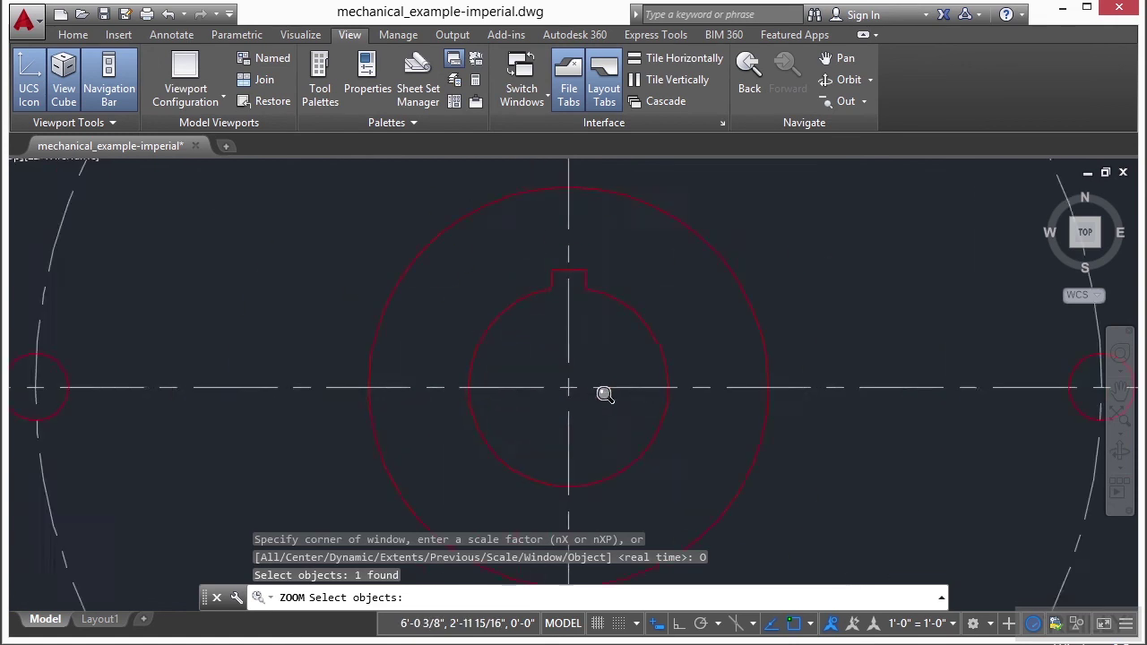
scroll(495, 378, down, 2)
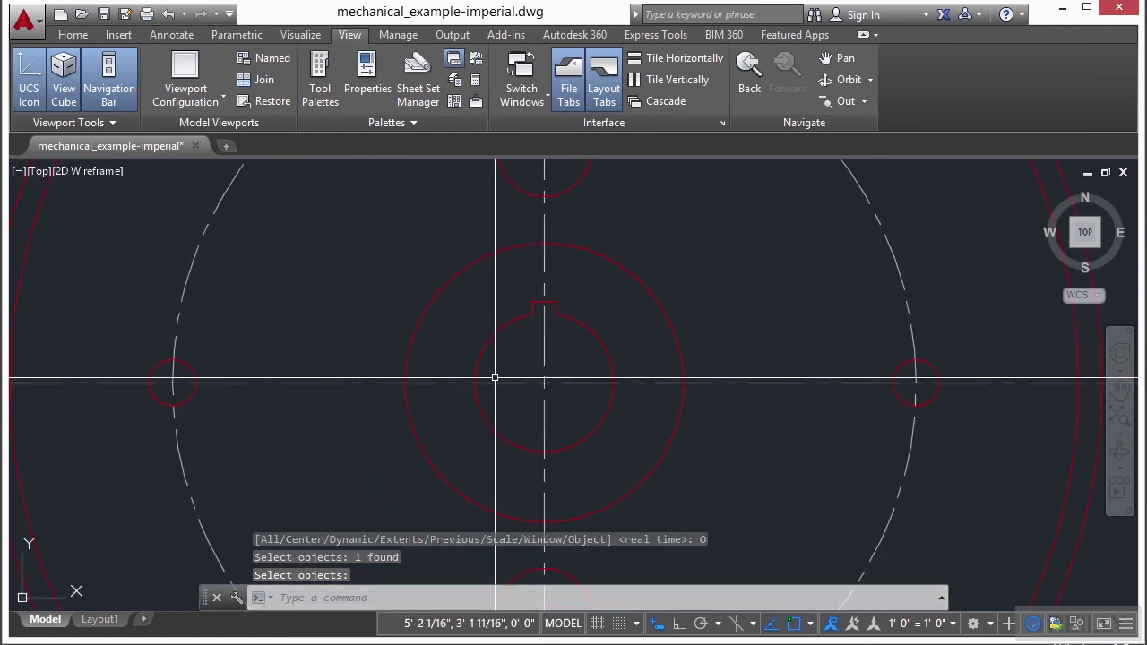
scroll(495, 378, down, 2)
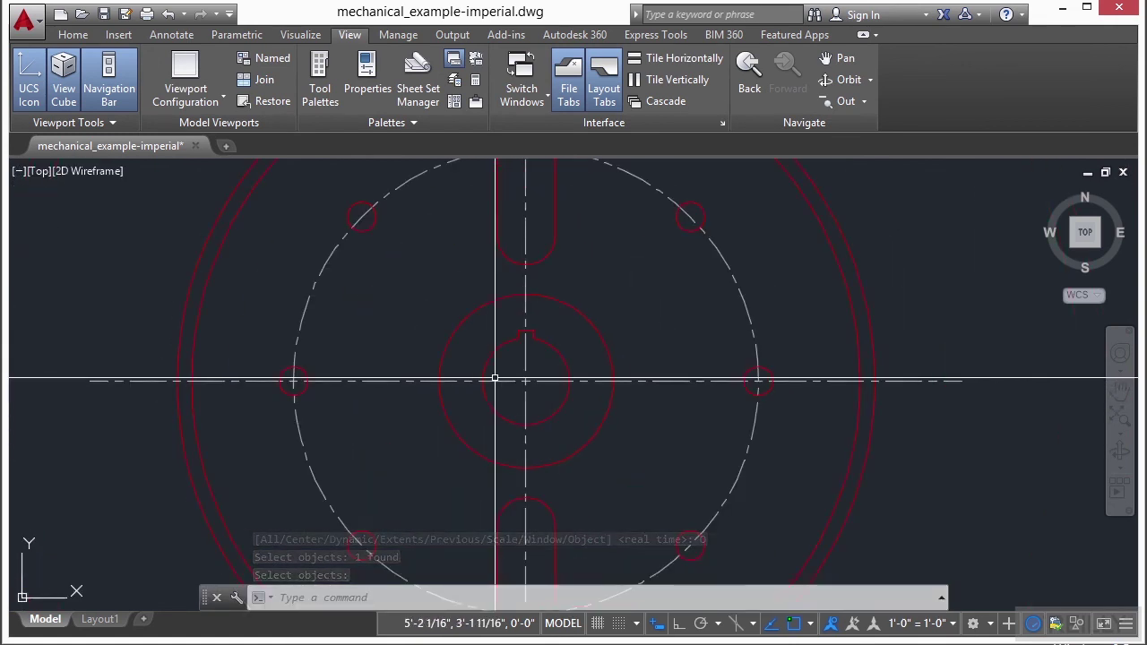
- Zoom in and out around the flange with the mouse wheel
scroll(501, 378, down, 2)
scroll(581, 322, down, 2)
scroll(583, 340, up, 3)
scroll(583, 333, down, 5)
scroll(590, 332, up, 5)
scroll(588, 333, down, 5)
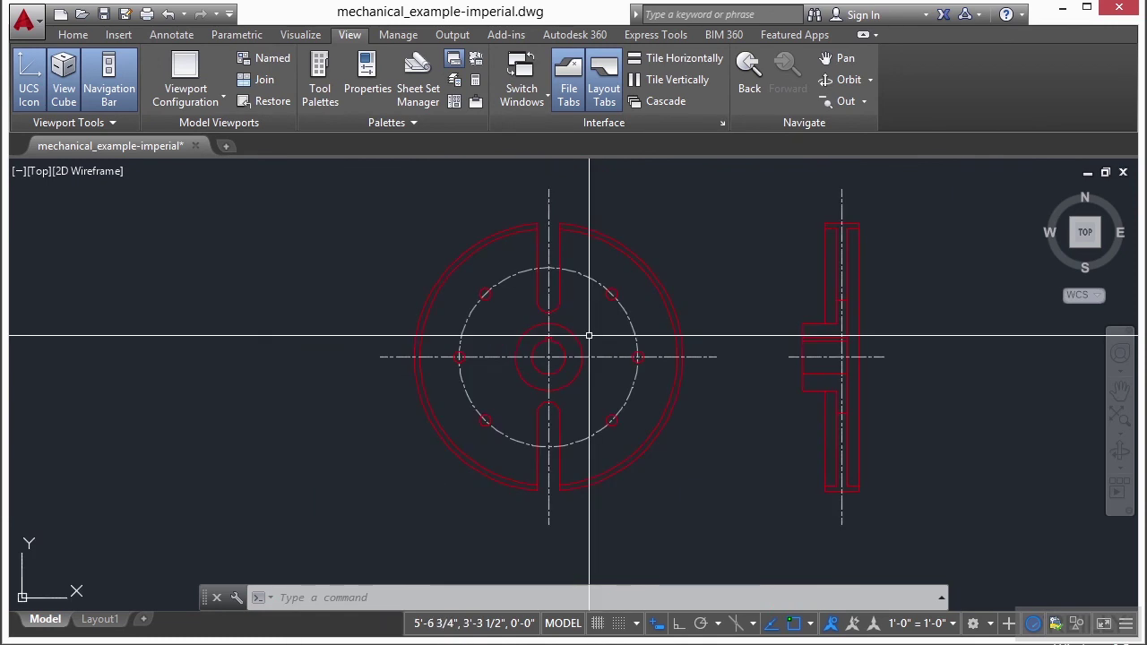
scroll(620, 282, up, 2)
scroll(583, 305, up, 5)
scroll(515, 368, down, 3)
scroll(516, 368, down, 4)
- Pan and rescale until the top, front and side views sit small and centred
mouse_move(634, 335)
middle_down()
mouse_move(264, 335)
mouse_move(684, 328)
mouse_move(544, 332)
middle_up()
scroll(349, 397, up, 7)
mouse_move(627, 388)
middle_down()
mouse_move(256, 380)
mouse_move(584, 371)
middle_up()
scroll(589, 368, down, 3)
scroll(594, 366, down, 3)
scroll(436, 320, up, 6)
scroll(596, 366, down, 4)
mouse_move(665, 397)
middle_down()
mouse_move(579, 366)
mouse_move(583, 379)
middle_up()
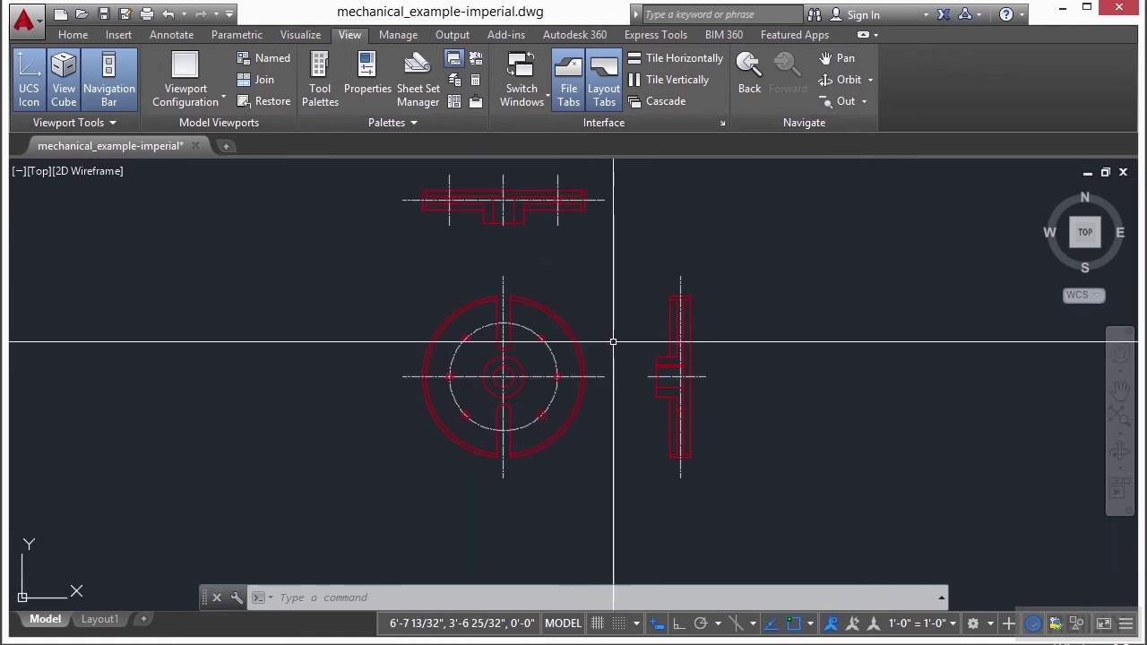
- Window-zoom onto the top of the circular front view using the Navigate dropdown
click(864, 102)
click(847, 164)
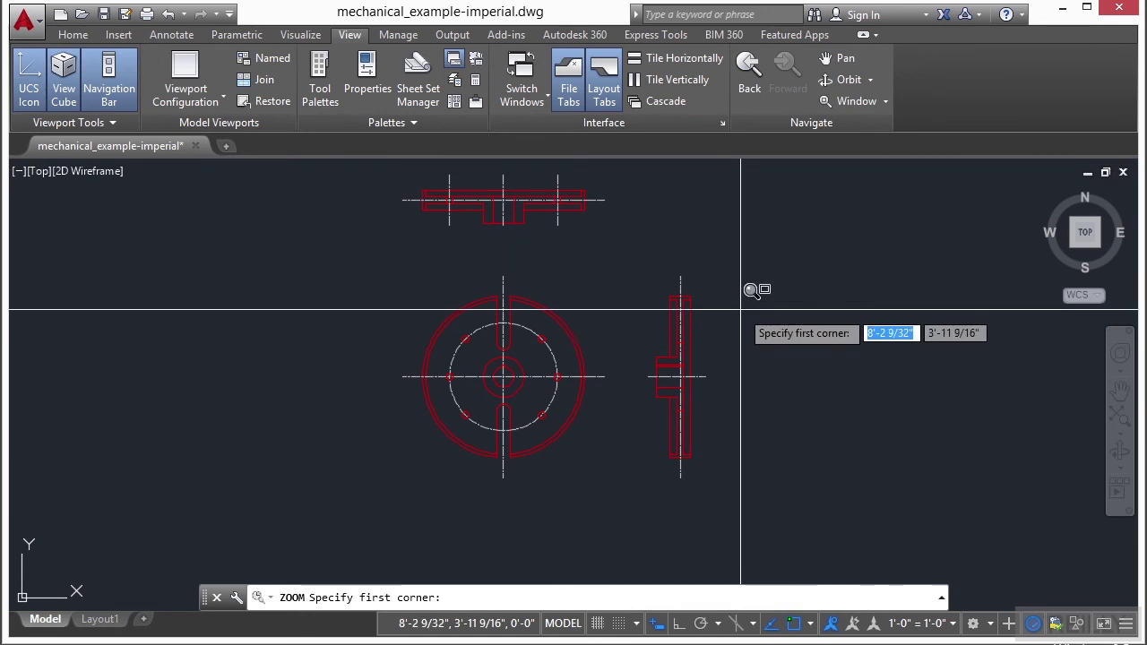
click(588, 277)
click(468, 377)
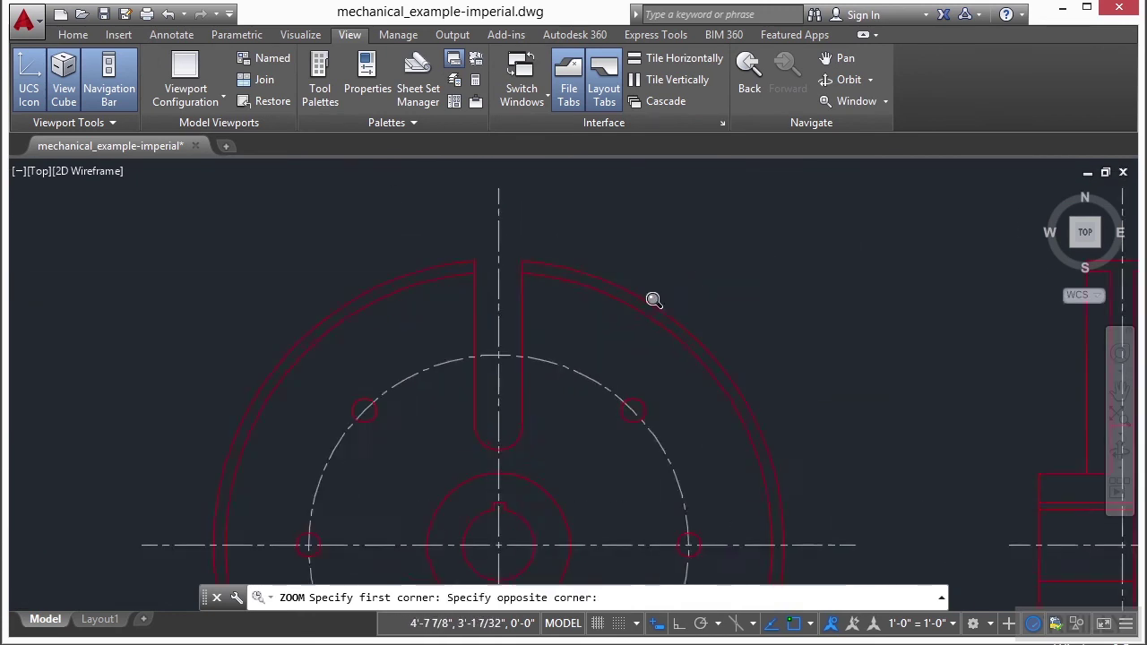
- Repeat the window zoom to close in on the top slot through the double rim
key(Return)
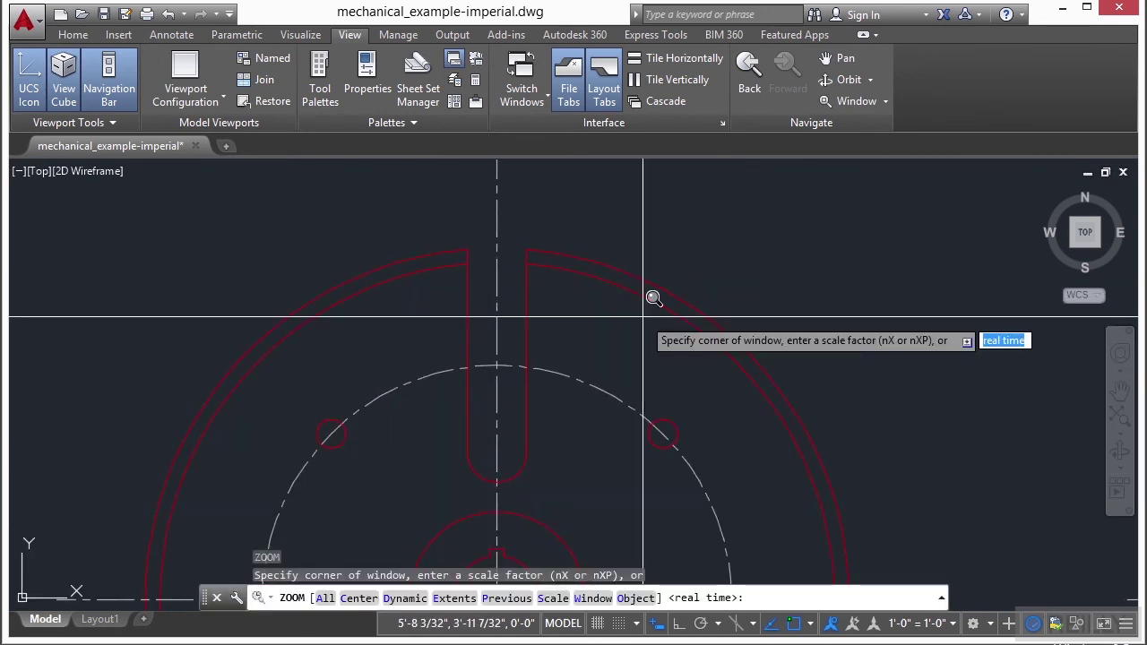
key(Return)
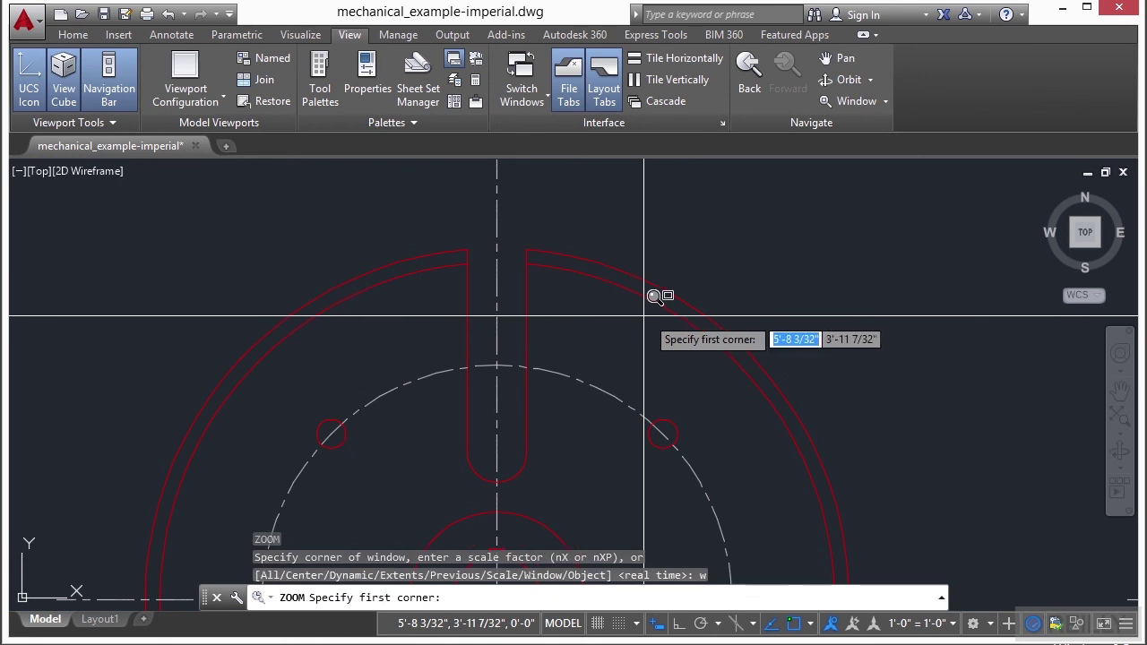
click(590, 207)
click(394, 339)
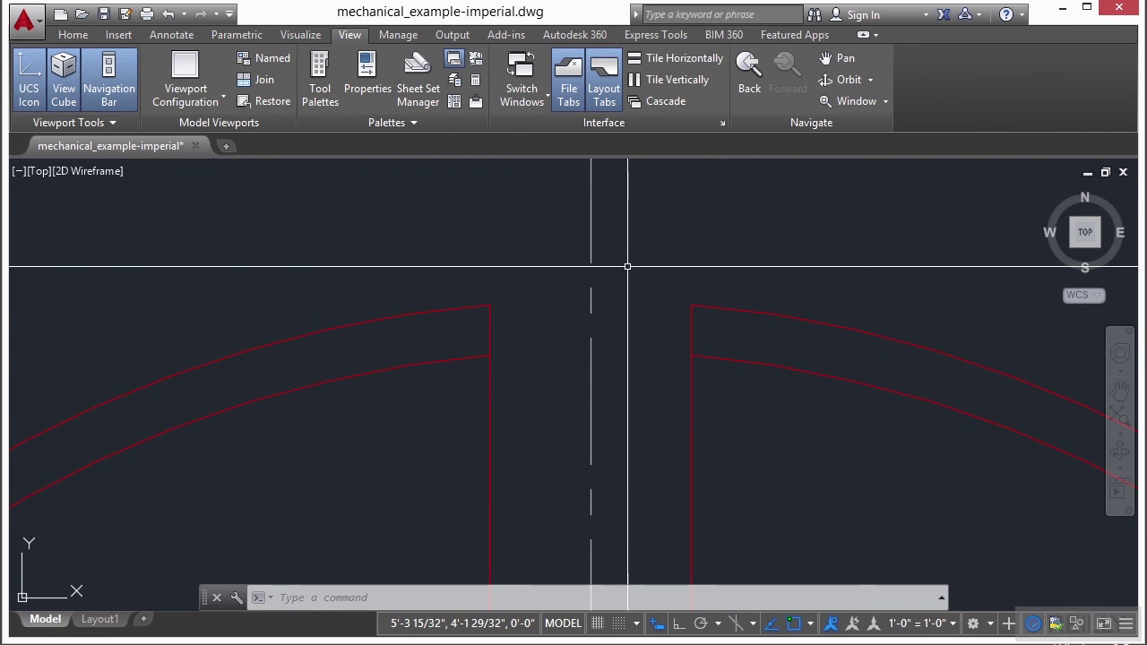
- Fit the whole drawing in view with a wheel double-click, then nudge and rescale it
middle_click(628, 266)
middle_click(628, 266)
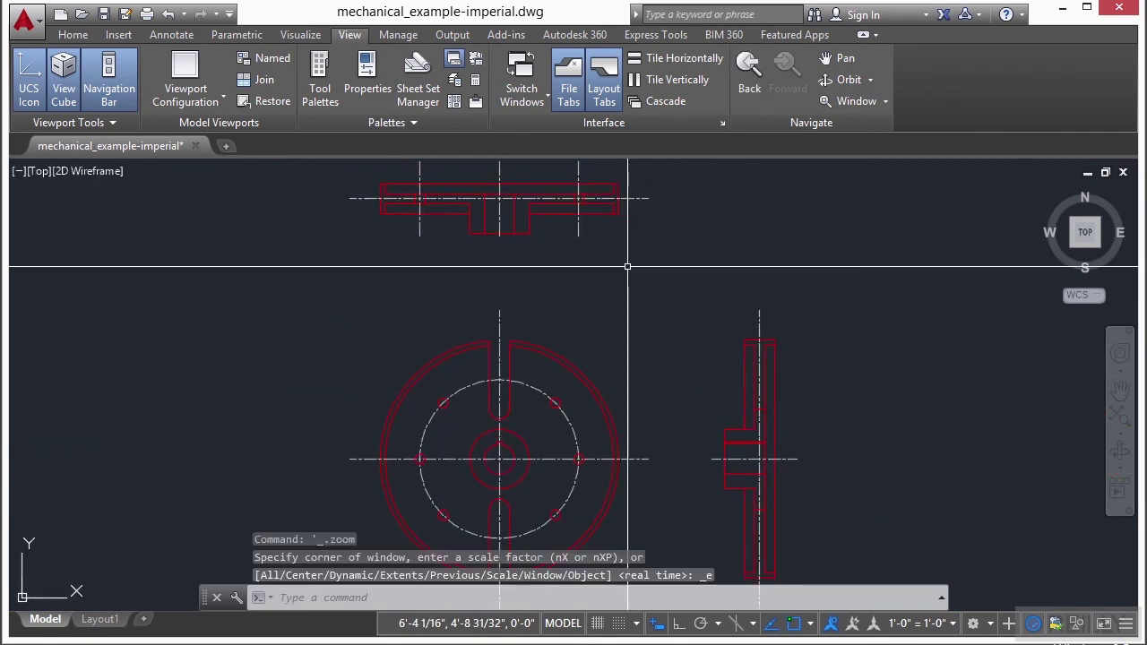
middle_drag(574, 313, 604, 292)
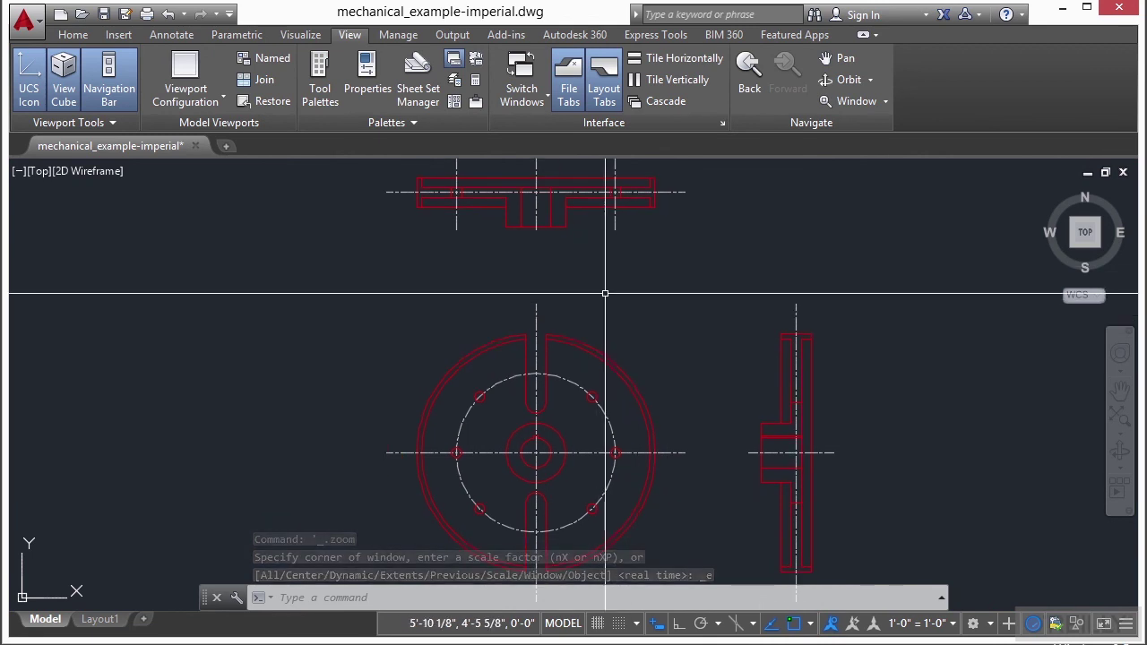
scroll(605, 293, down, 2)
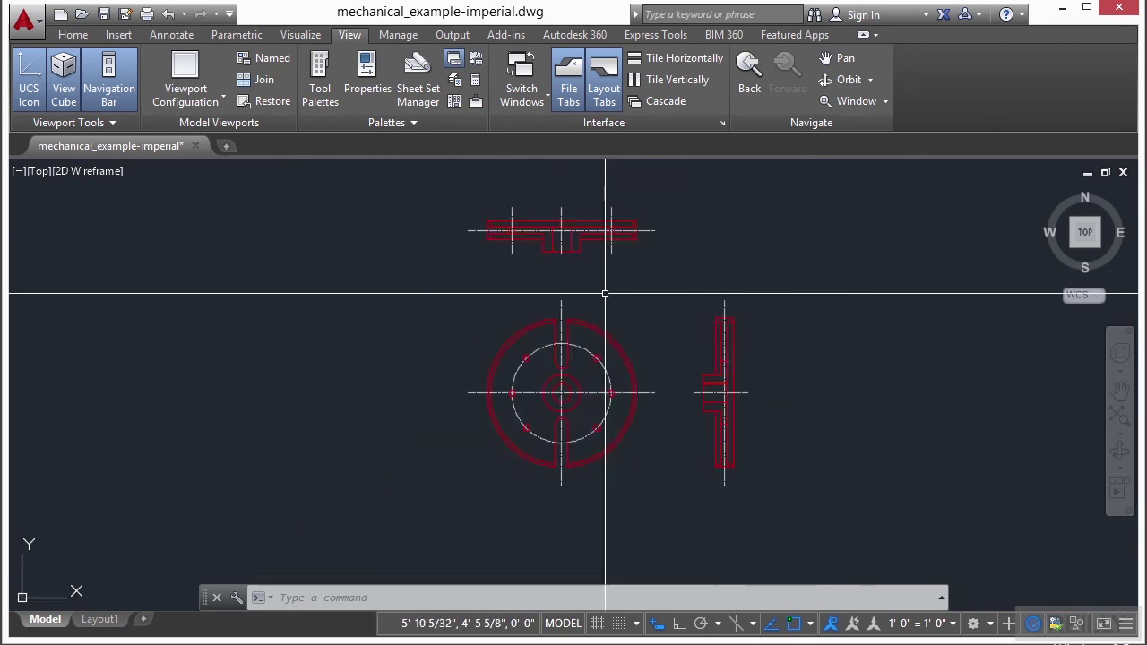
scroll(605, 293, up, 6)
scroll(605, 293, down, 6)
- Refit the drawing, then pan and wheel-zoom in on the side view's T-shaped hub
middle_click(605, 293)
middle_click(604, 293)
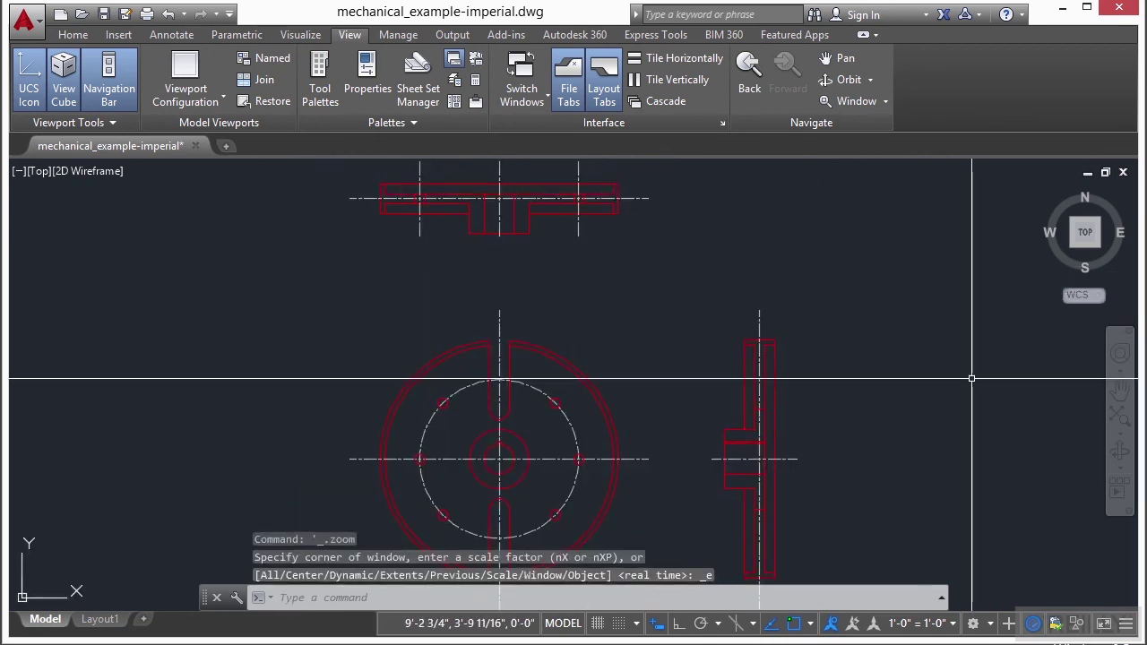
middle_drag(926, 376, 596, 377)
scroll(505, 359, up, 6)
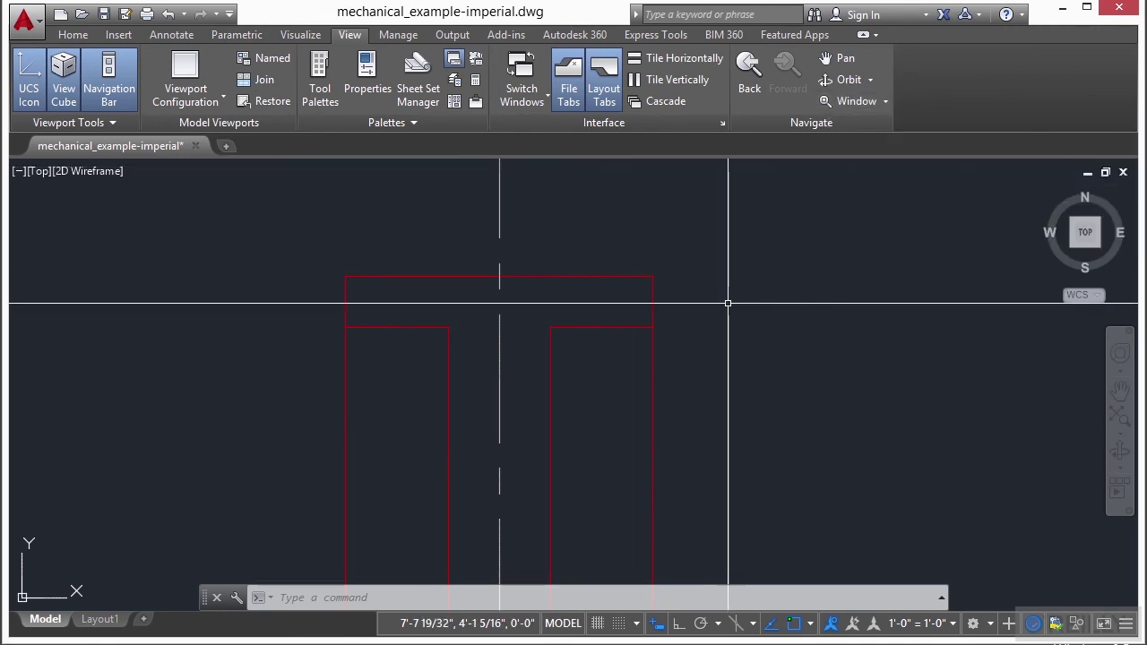
- Window-zoom with Z then W onto the T-section's crossbar where it meets its legs
text(z)
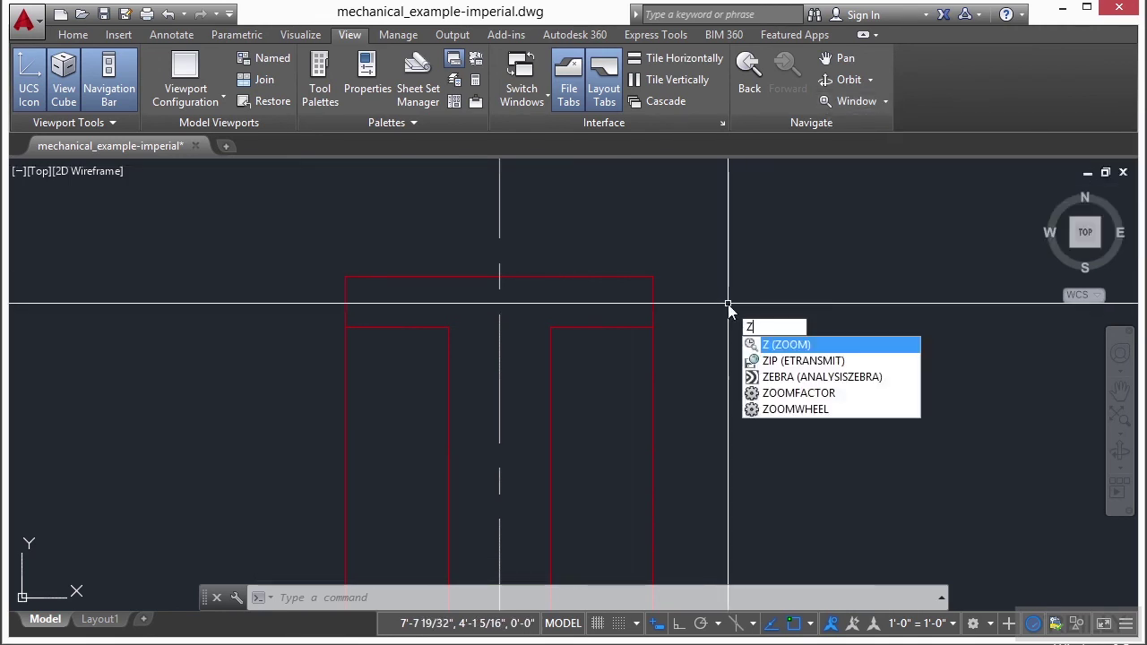
key(Return)
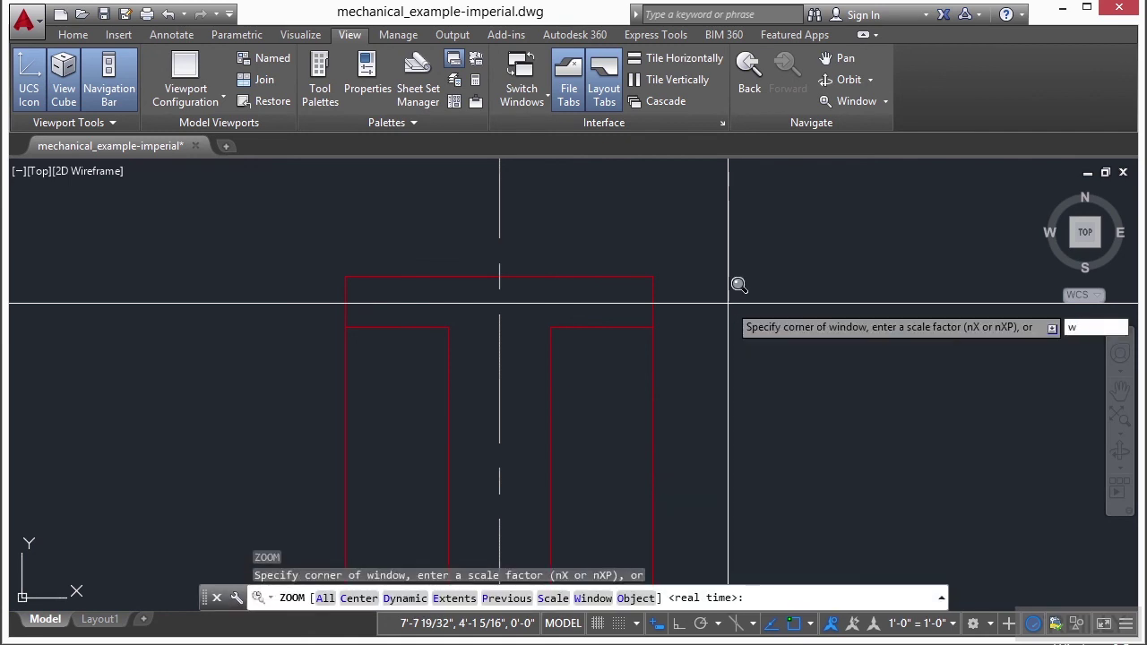
text(w)
key(Return)
click(704, 242)
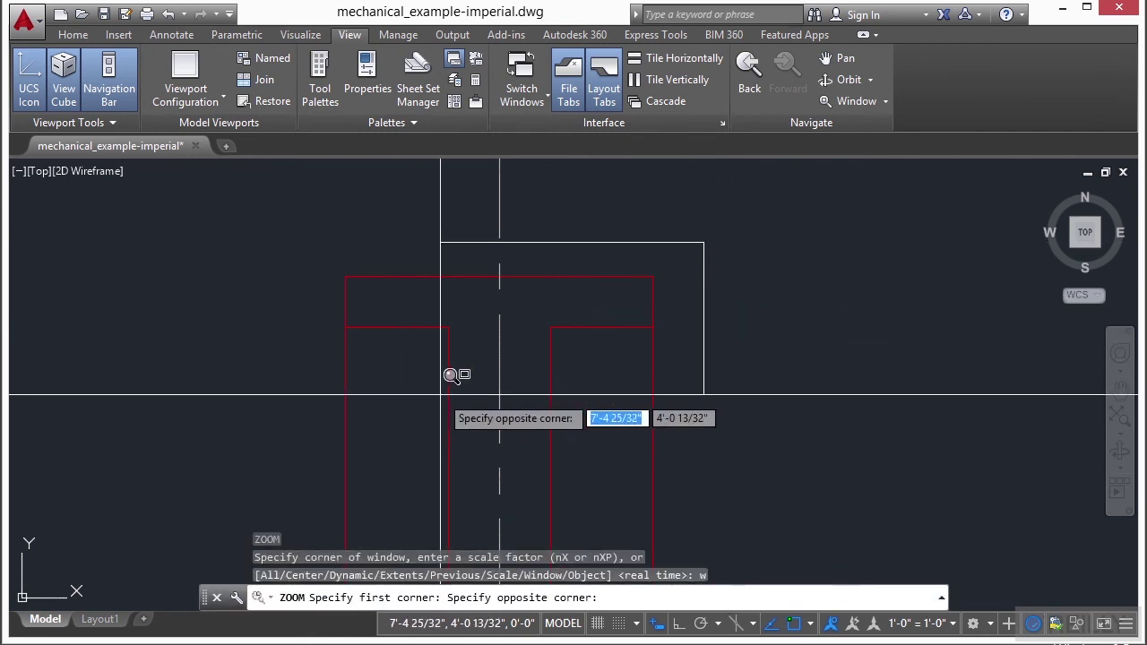
click(437, 396)
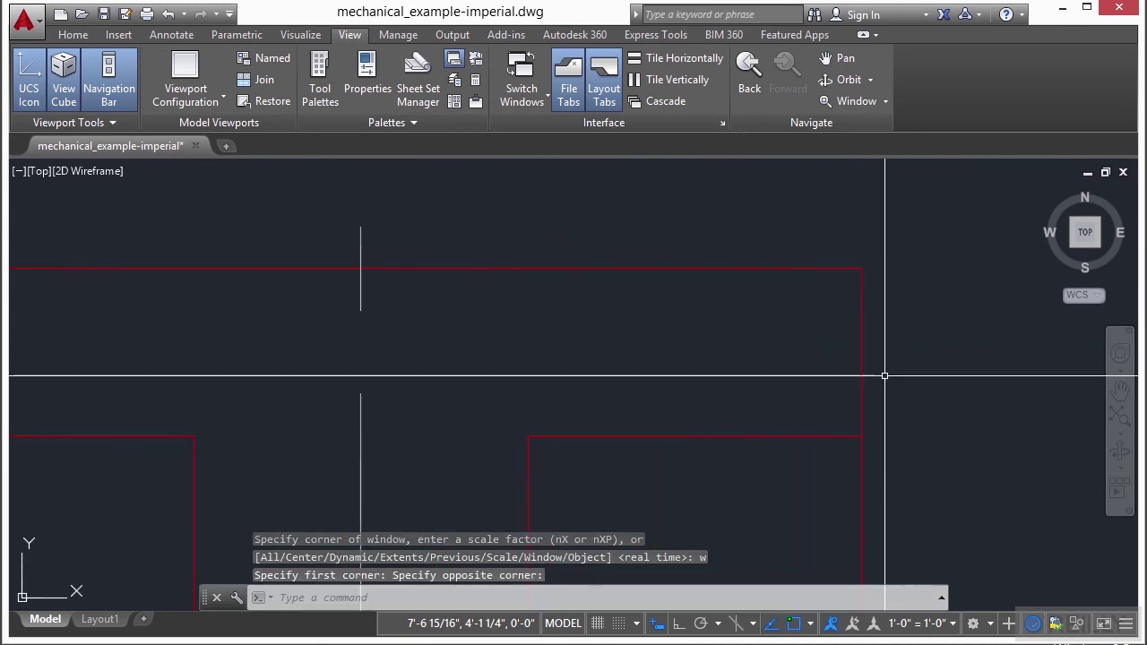